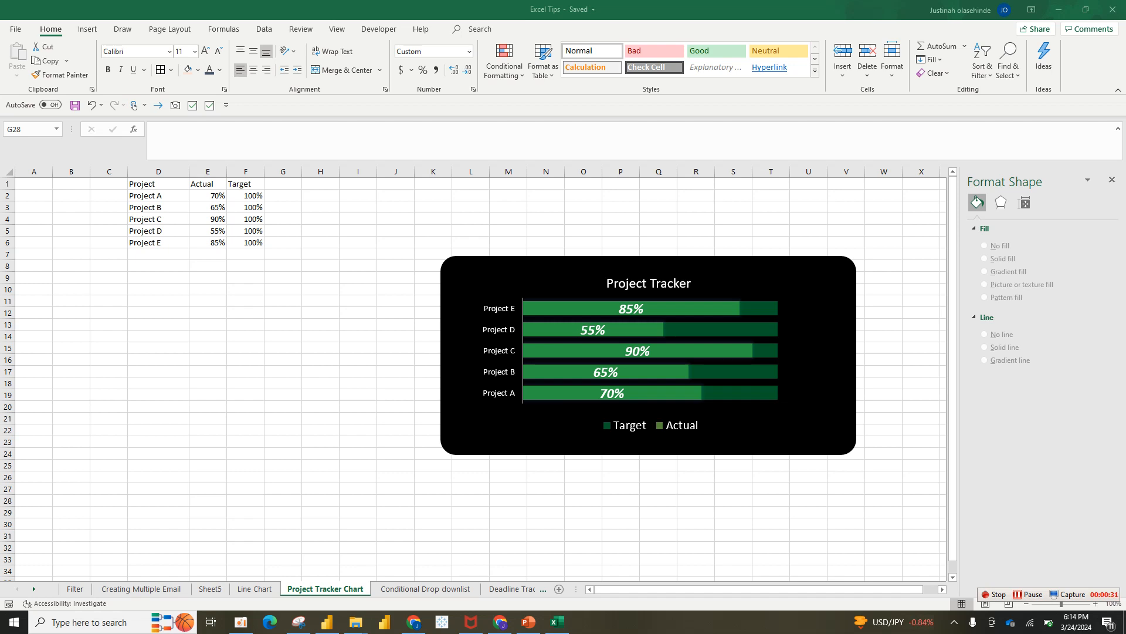
Switch to the Filter sheet with the Name/Dept table and HR, IT, Finance, Sales lists
{"action": "left_click", "coordinate": [75, 588]}
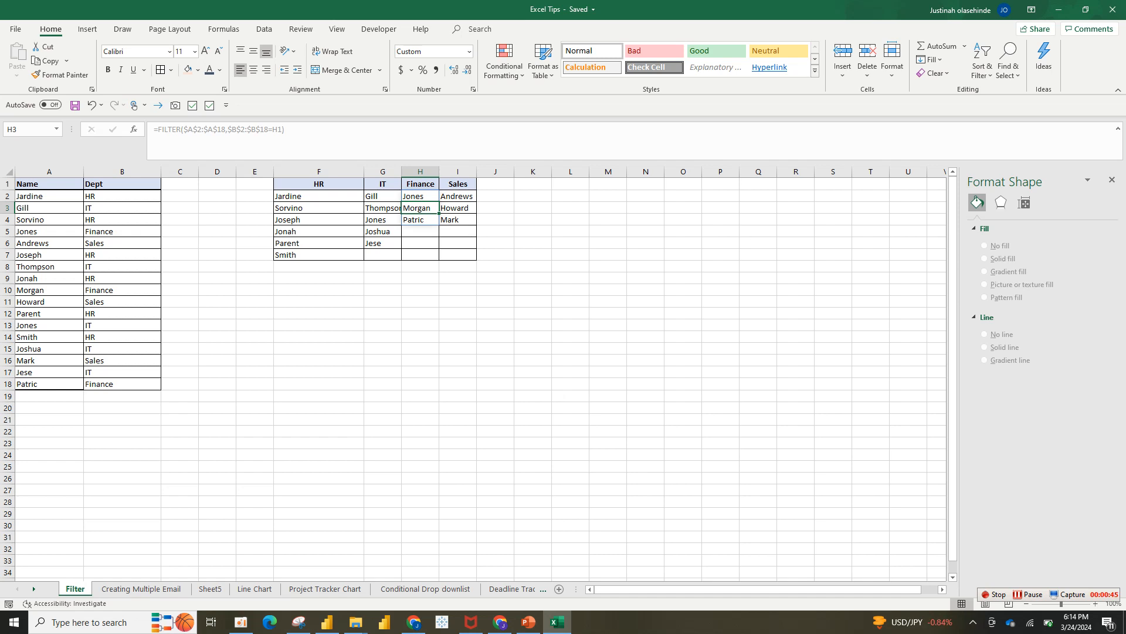
{"action": "left_click", "coordinate": [140, 588]}
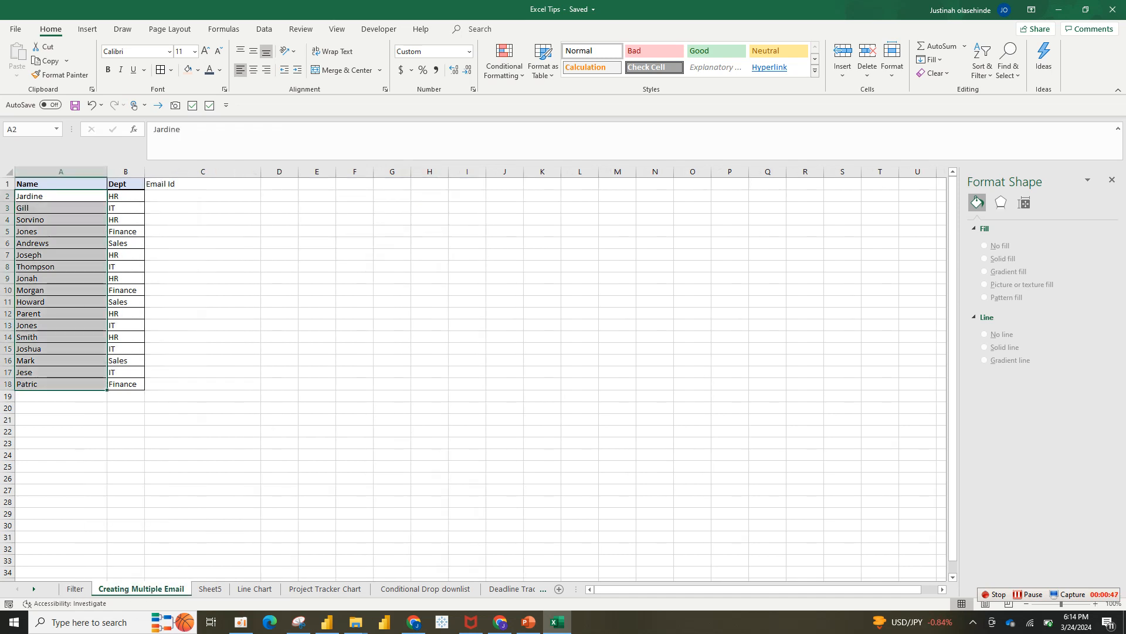
{"action": "left_click", "coordinate": [254, 588]}
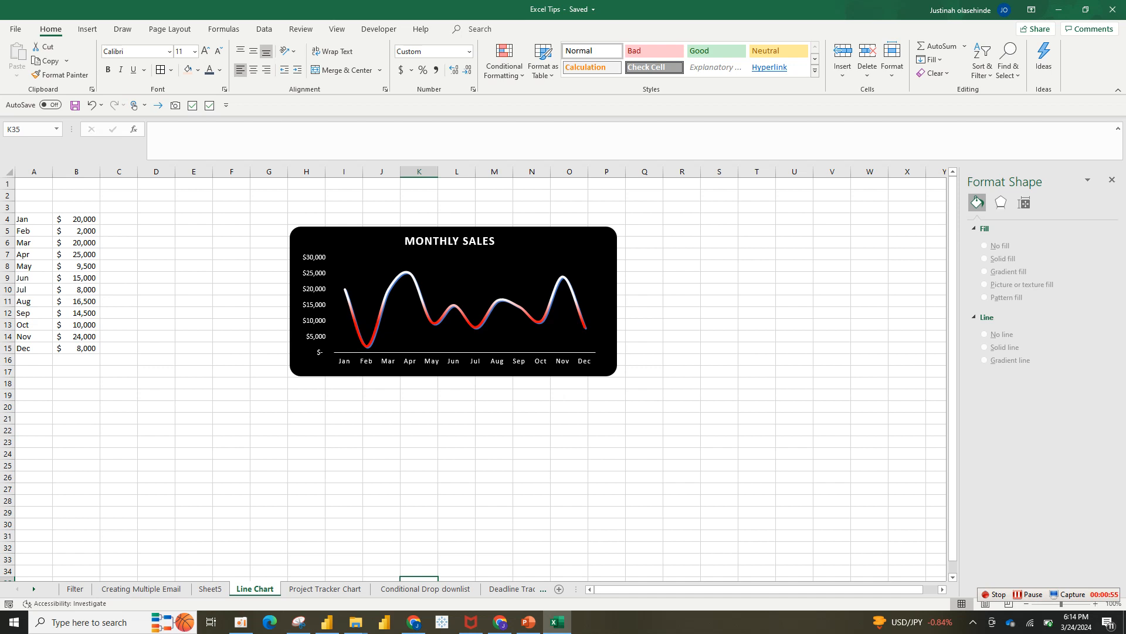
{"action": "left_click", "coordinate": [75, 588]}
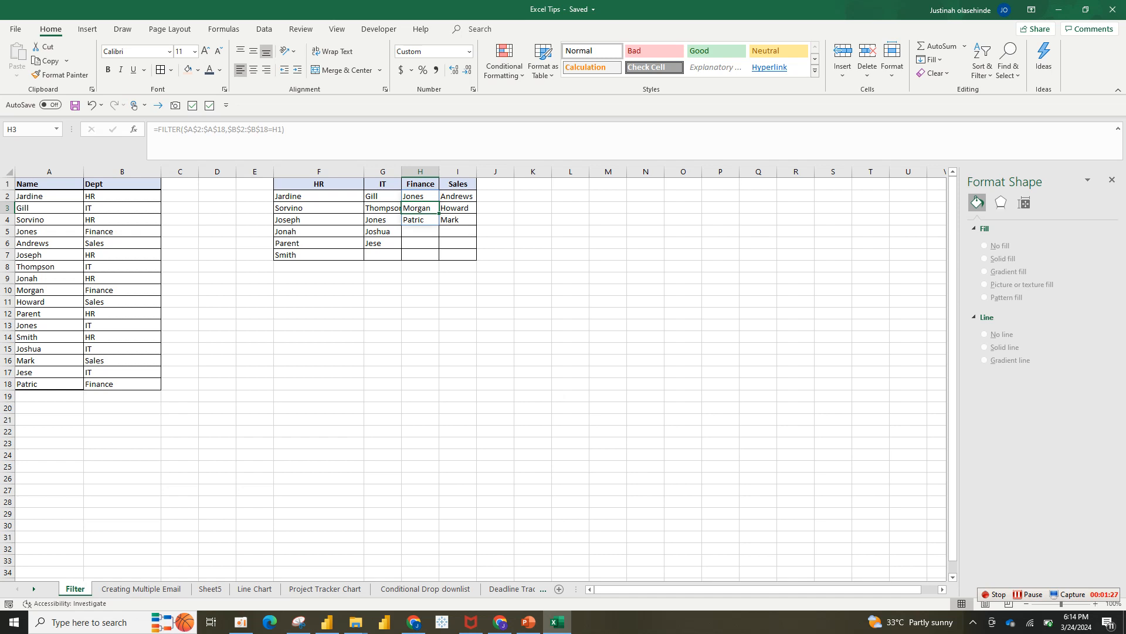
Select the Name/Dept data A2:B18, then start and abandon a FILTER formula in F14
{"action": "left_click", "coordinate": [50, 172]}
{"action": "left_click_drag", "start_coordinate": [49, 196], "coordinate": [121, 384]}
{"action": "left_click", "coordinate": [255, 348]}
{"action": "left_click", "coordinate": [278, 339]}
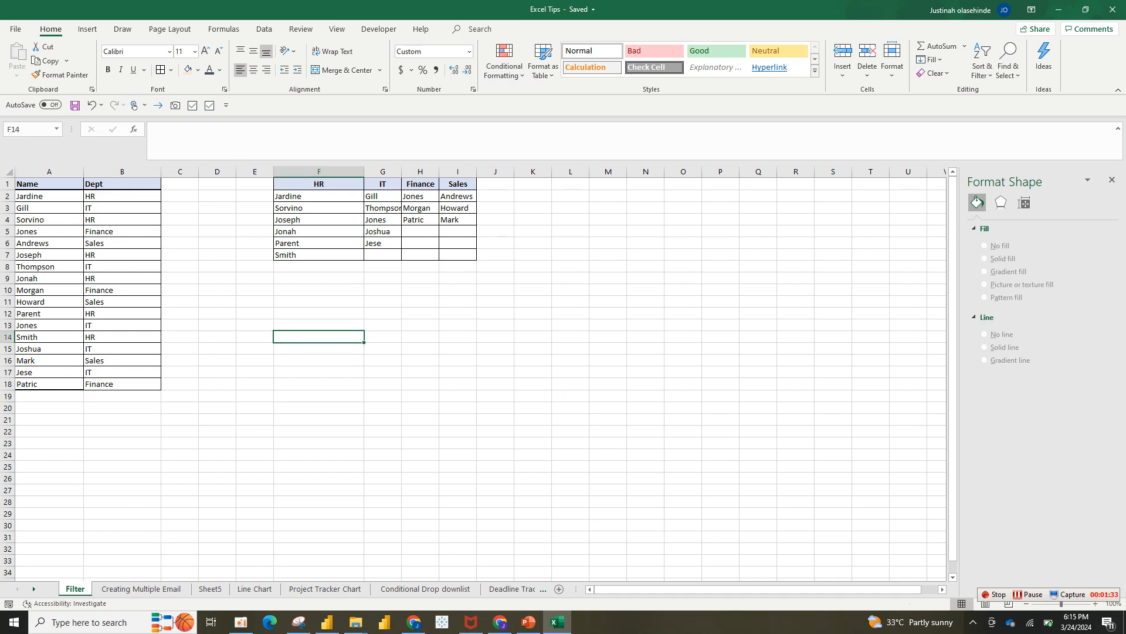
{"action": "type", "text": "=fil"}
{"action": "key", "text": "BackSpace"}
{"action": "key", "text": "BackSpace"}
{"action": "key", "text": "BackSpace"}
{"action": "key", "text": "BackSpace"}
{"action": "left_click", "coordinate": [458, 278]}
Start and erase a FILTER formula in L4, and close the Format Shape pane
{"action": "left_click", "coordinate": [571, 184]}
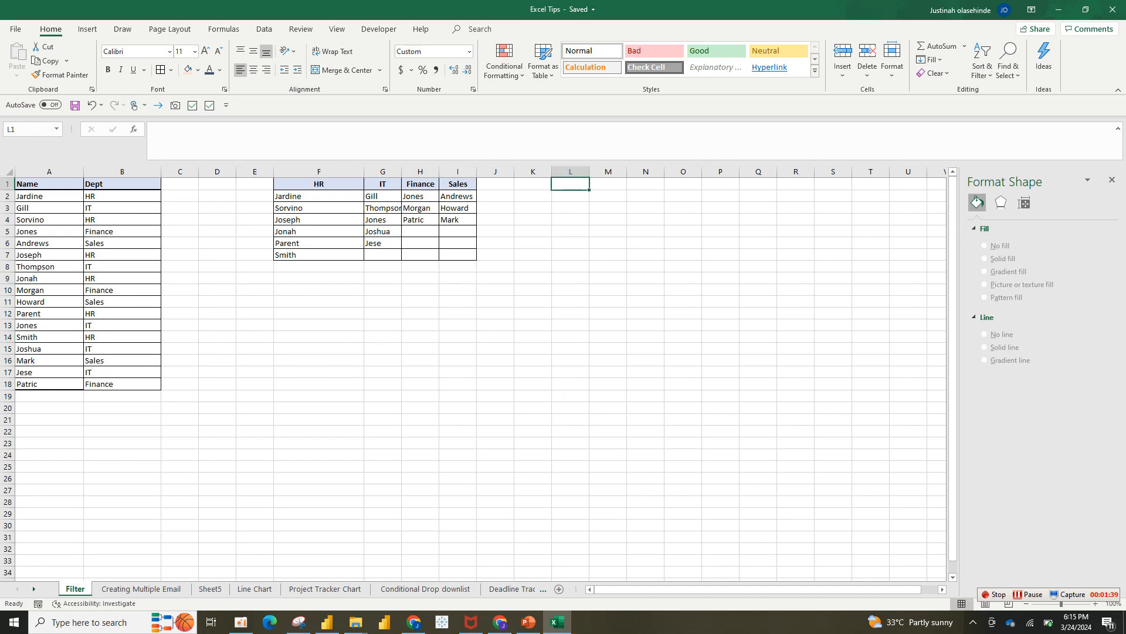
{"action": "left_click", "coordinate": [571, 219]}
{"action": "type", "text": "=fil"}
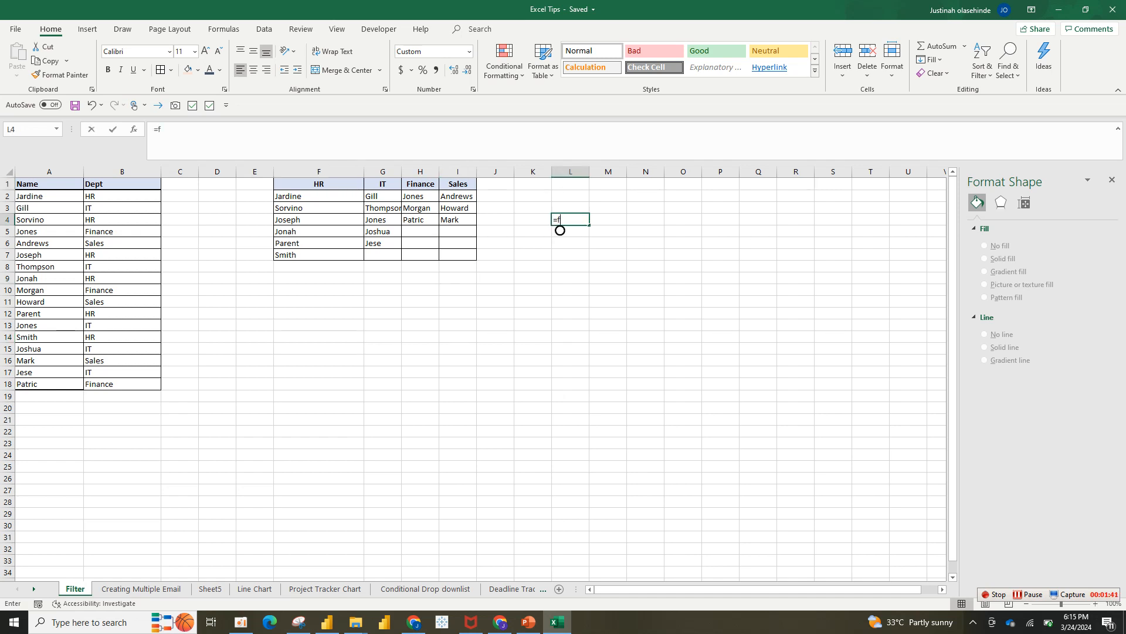
{"action": "key", "text": "BackSpace"}
{"action": "key", "text": "BackSpace"}
{"action": "key", "text": "BackSpace"}
{"action": "key", "text": "BackSpace"}
{"action": "left_click", "coordinate": [1113, 180]}
{"action": "left_click", "coordinate": [535, 313]}
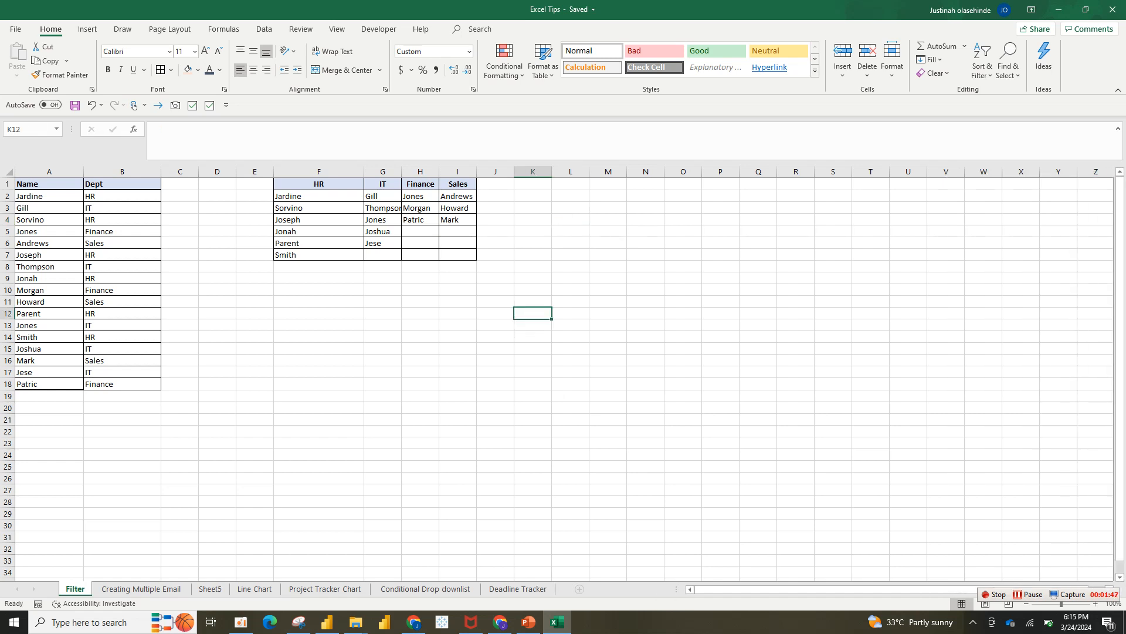
Clear the HR, IT, Finance and Sales headers and name lists from F1:I7
{"action": "left_click", "coordinate": [496, 197]}
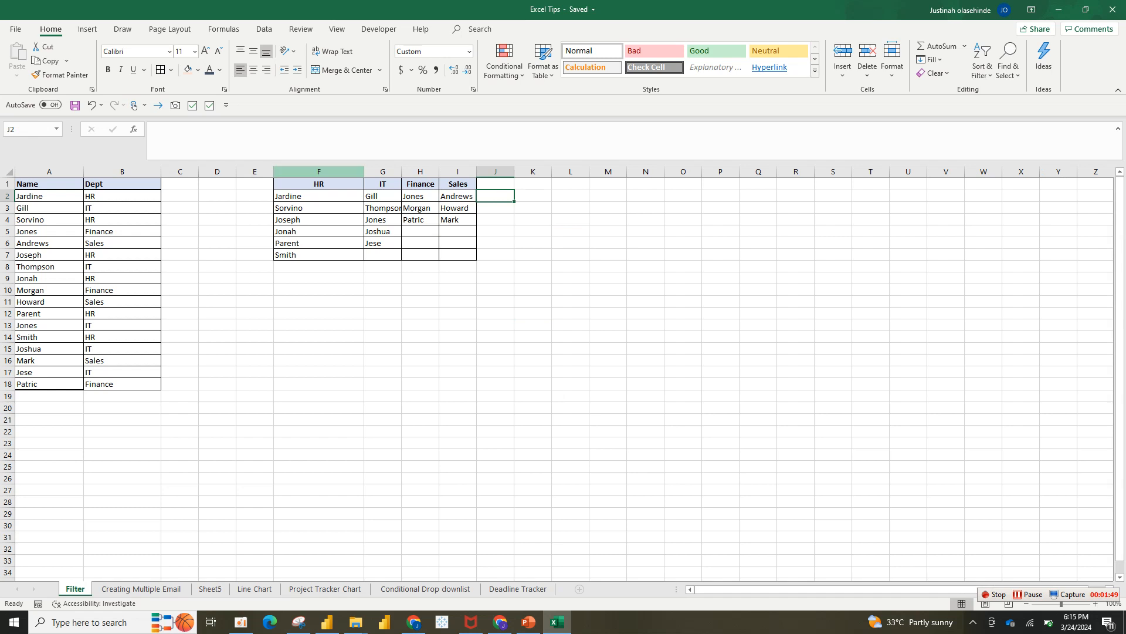
{"action": "left_click", "coordinate": [122, 184]}
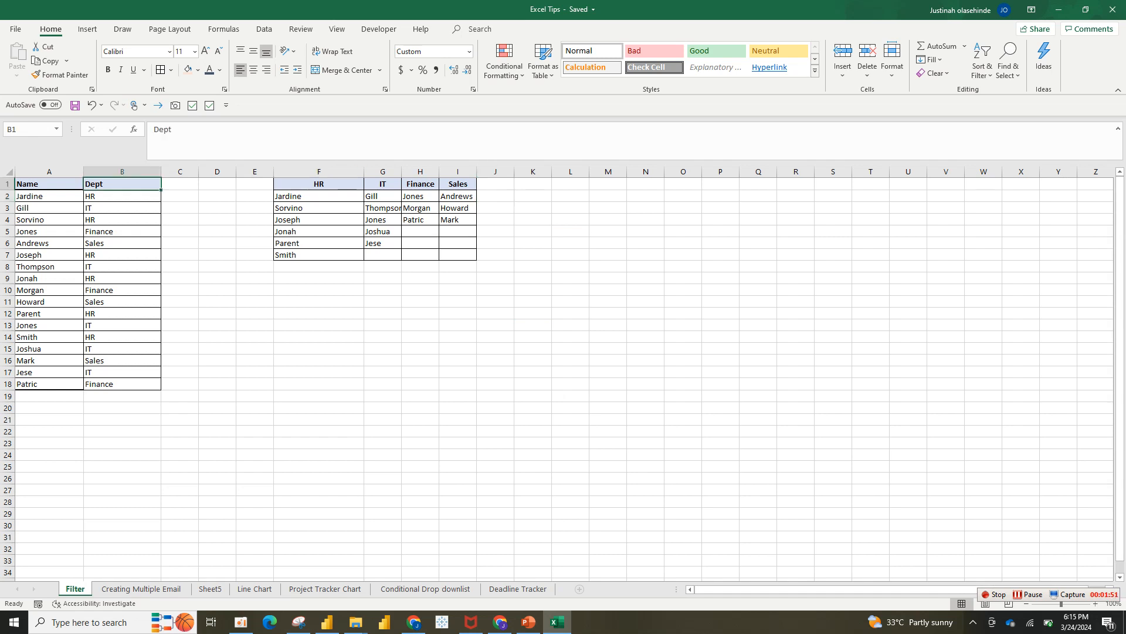
{"action": "left_click", "coordinate": [49, 172]}
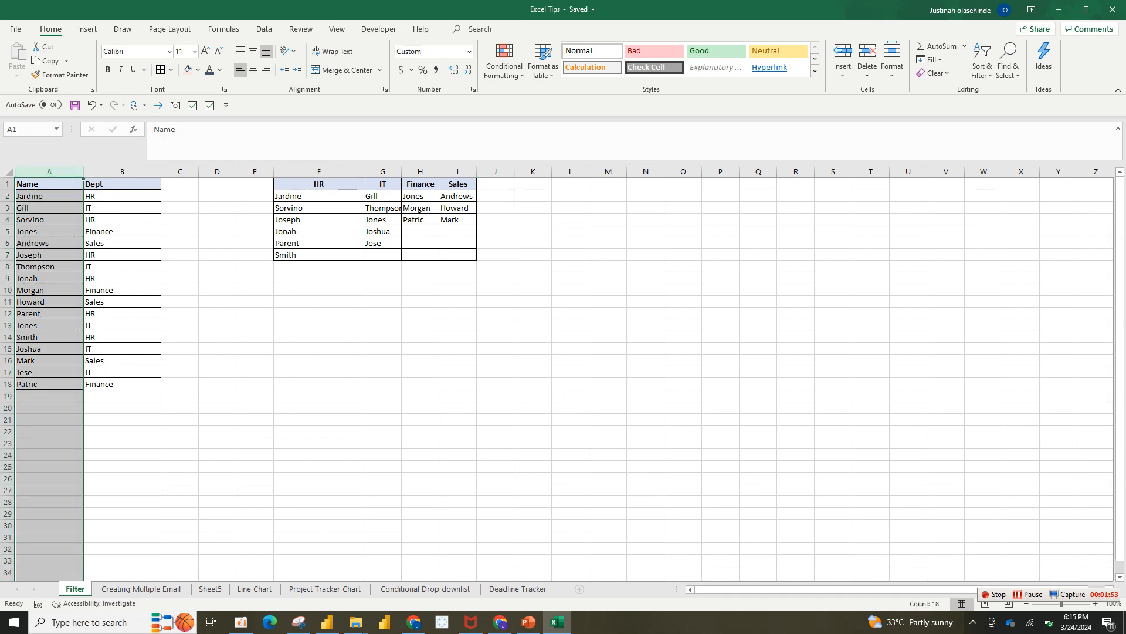
{"action": "left_click_drag", "start_coordinate": [49, 196], "coordinate": [122, 360]}
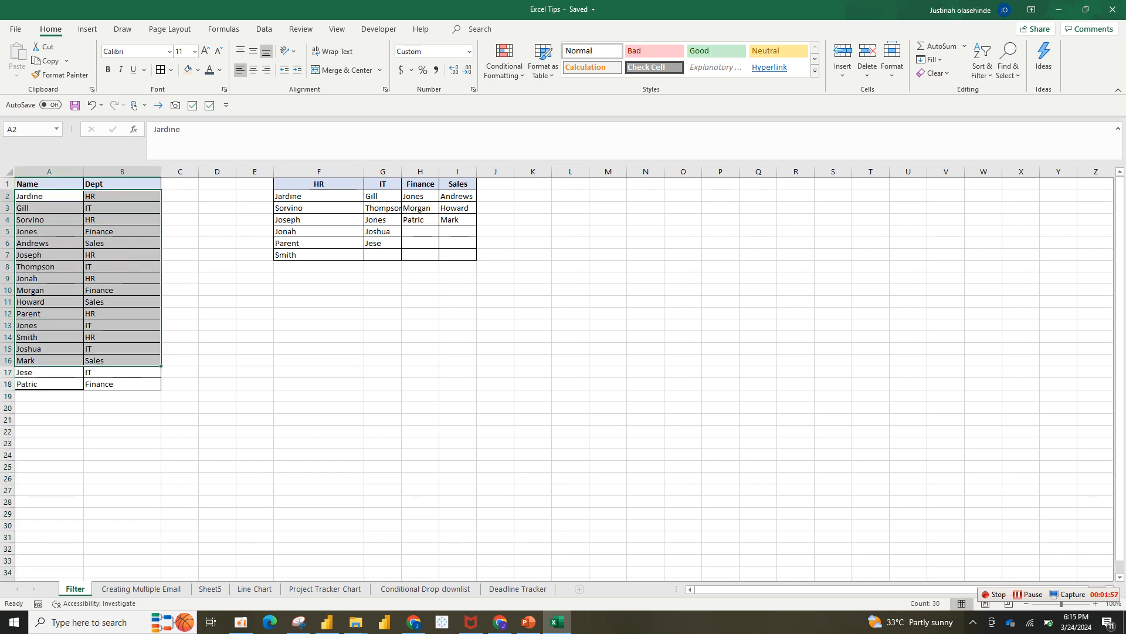
{"action": "left_click_drag", "start_coordinate": [122, 196], "coordinate": [122, 383]}
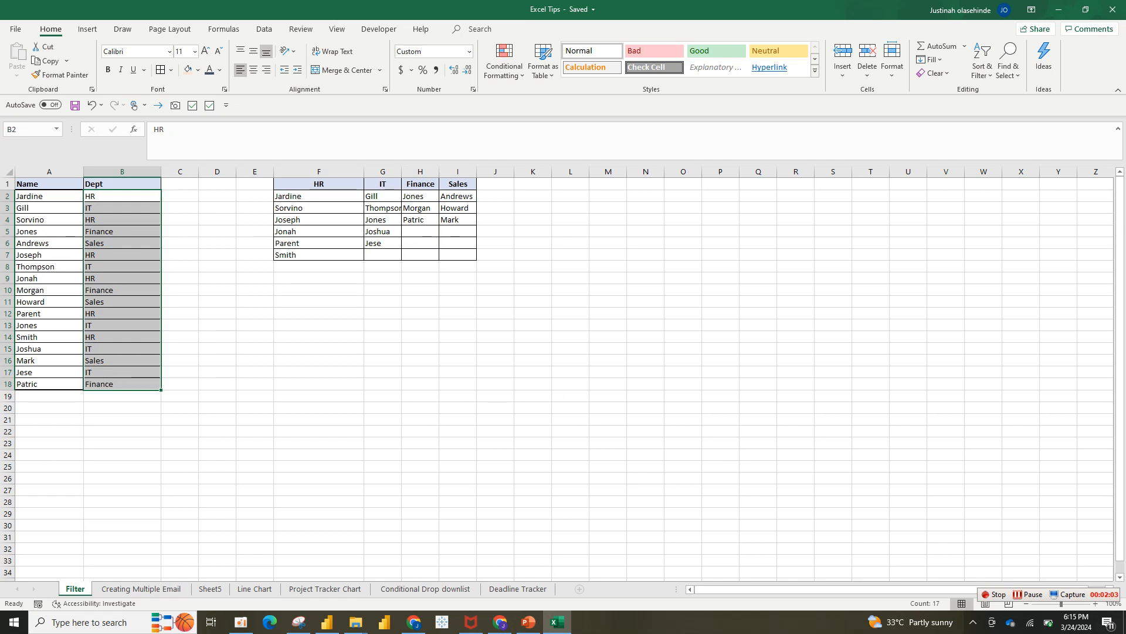
{"action": "left_click_drag", "start_coordinate": [319, 184], "coordinate": [458, 254]}
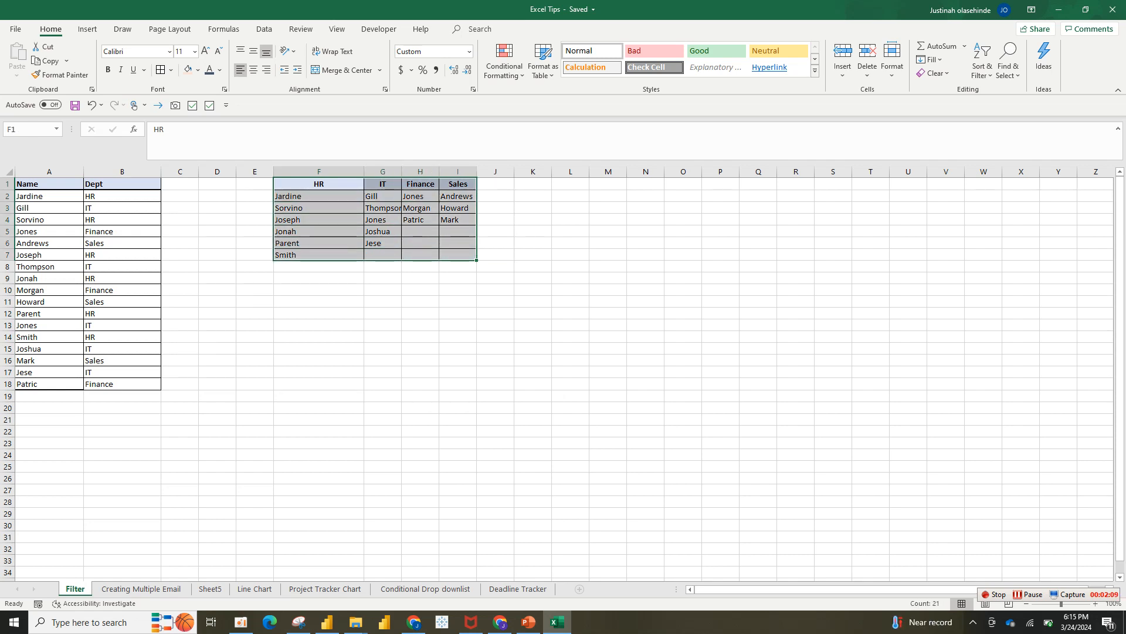
{"action": "left_click_drag", "start_coordinate": [319, 171], "coordinate": [458, 172]}
{"action": "key", "text": "Delete"}
Copy the department entries B2:B18 and paste them into column M from M1
{"action": "left_click", "coordinate": [255, 254]}
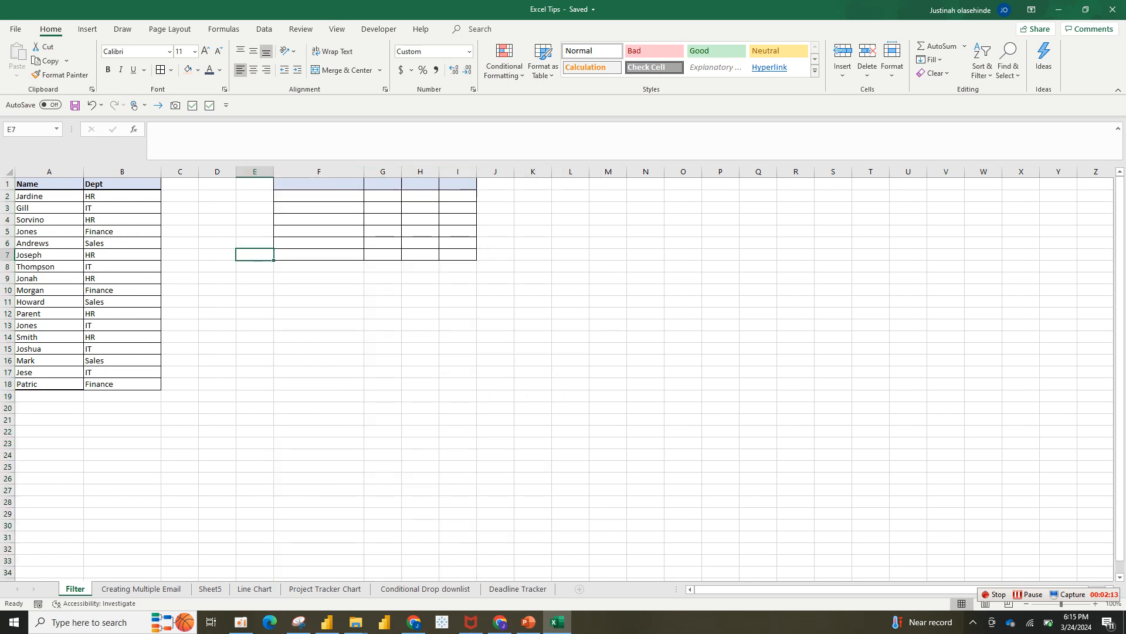
{"action": "left_click_drag", "start_coordinate": [122, 196], "coordinate": [122, 384]}
{"action": "key", "text": "ctrl+c"}
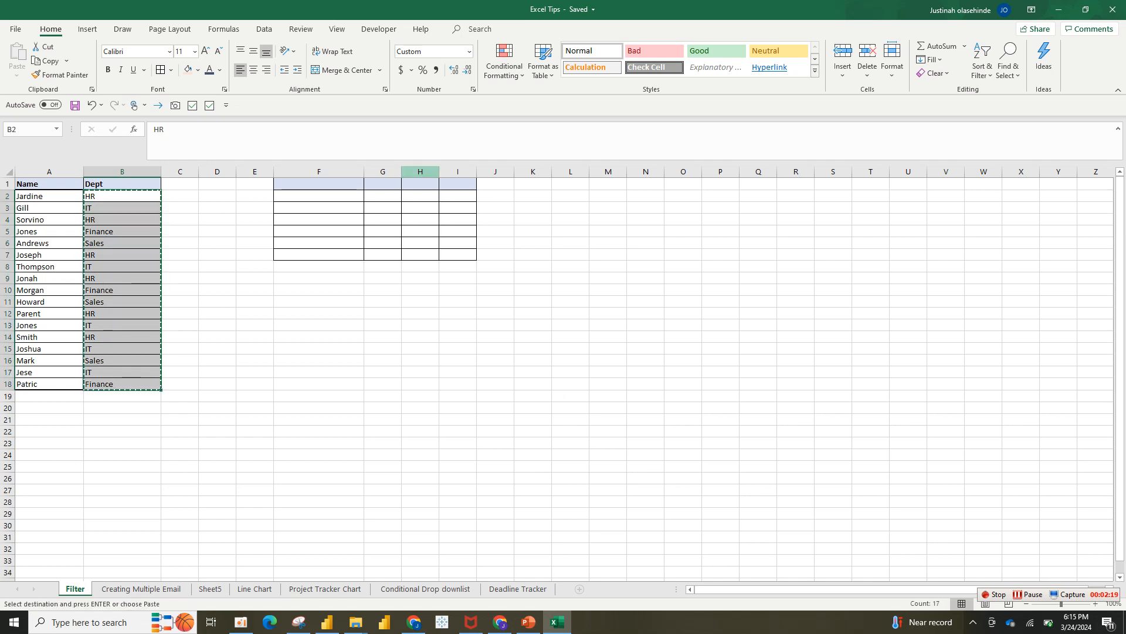
{"action": "left_click", "coordinate": [605, 183]}
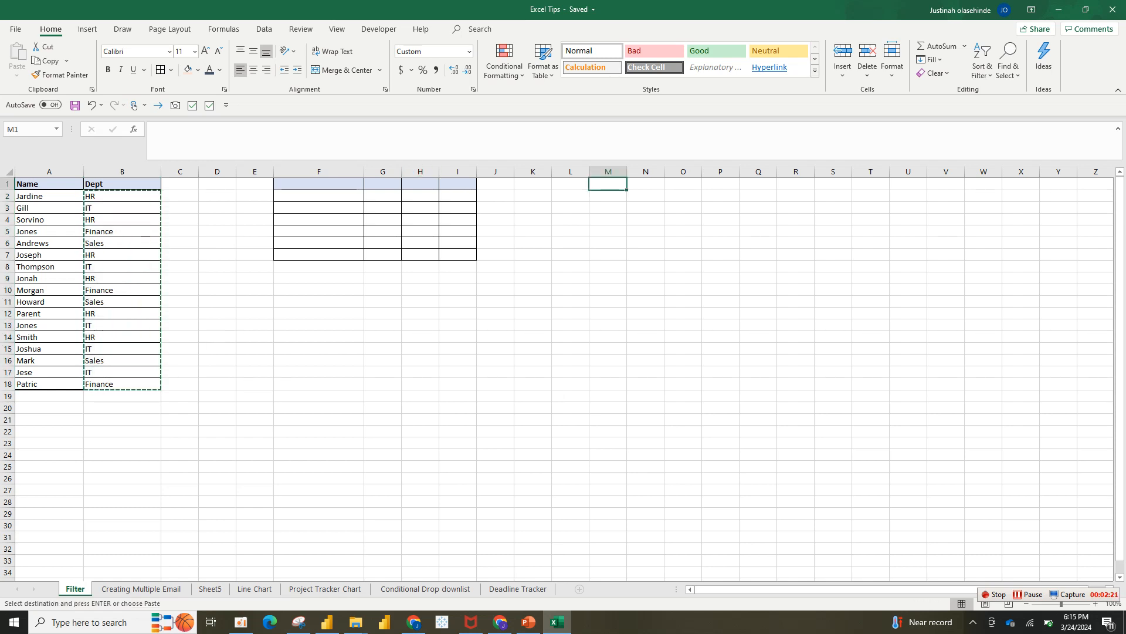
{"action": "right_click", "coordinate": [605, 183]}
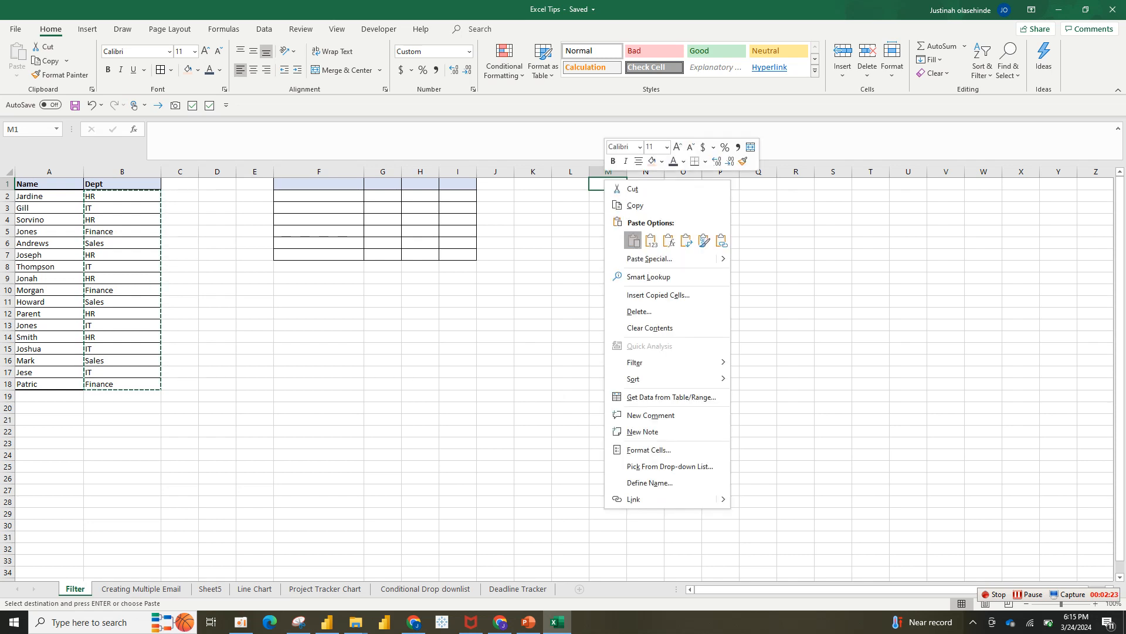
{"action": "left_click", "coordinate": [633, 241]}
Remove duplicates from column M, leaving HR, IT, HR, Finance, Sales in M1:M5
{"action": "left_click", "coordinate": [88, 28]}
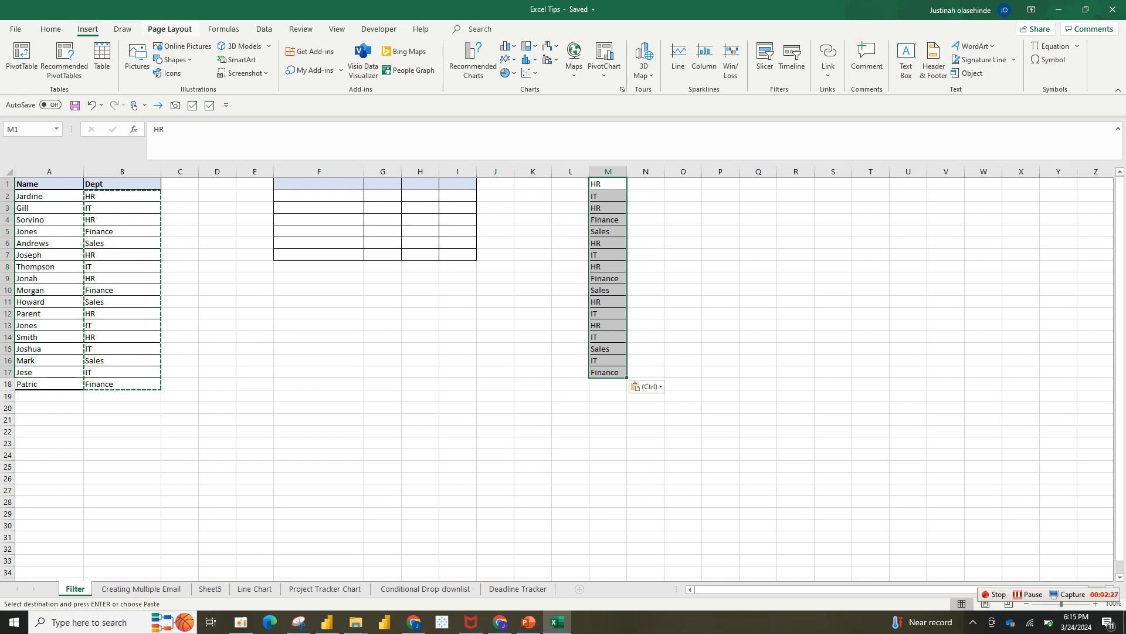
{"action": "left_click", "coordinate": [264, 28]}
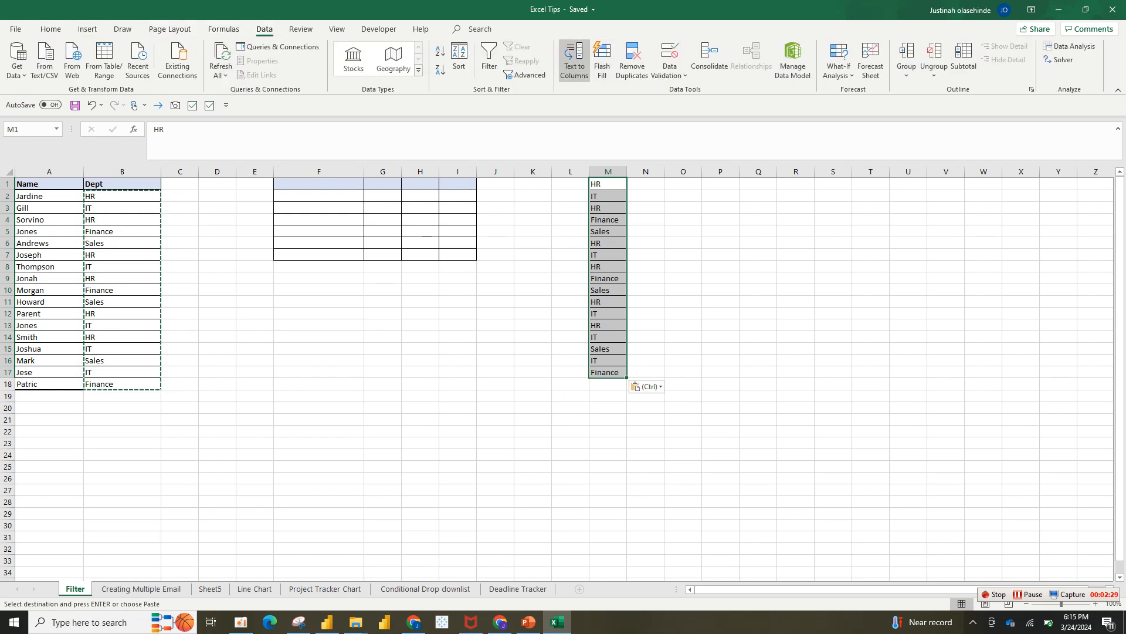
{"action": "left_click", "coordinate": [632, 62]}
{"action": "left_click", "coordinate": [385, 319]}
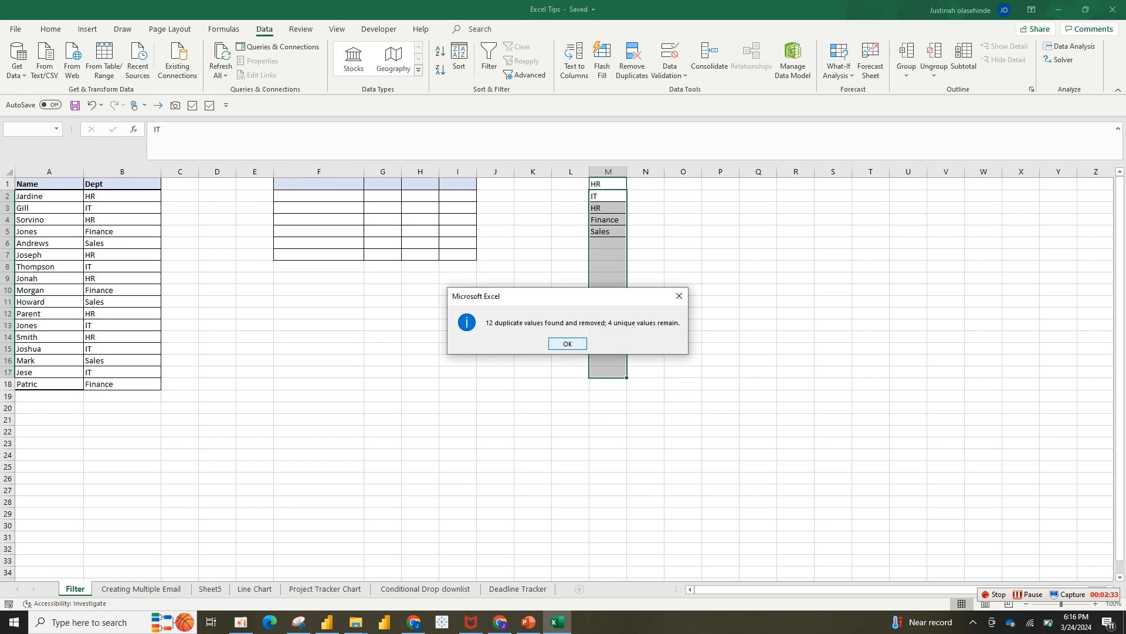
{"action": "key", "text": "Return"}
{"action": "left_click_drag", "start_coordinate": [605, 183], "coordinate": [604, 231]}
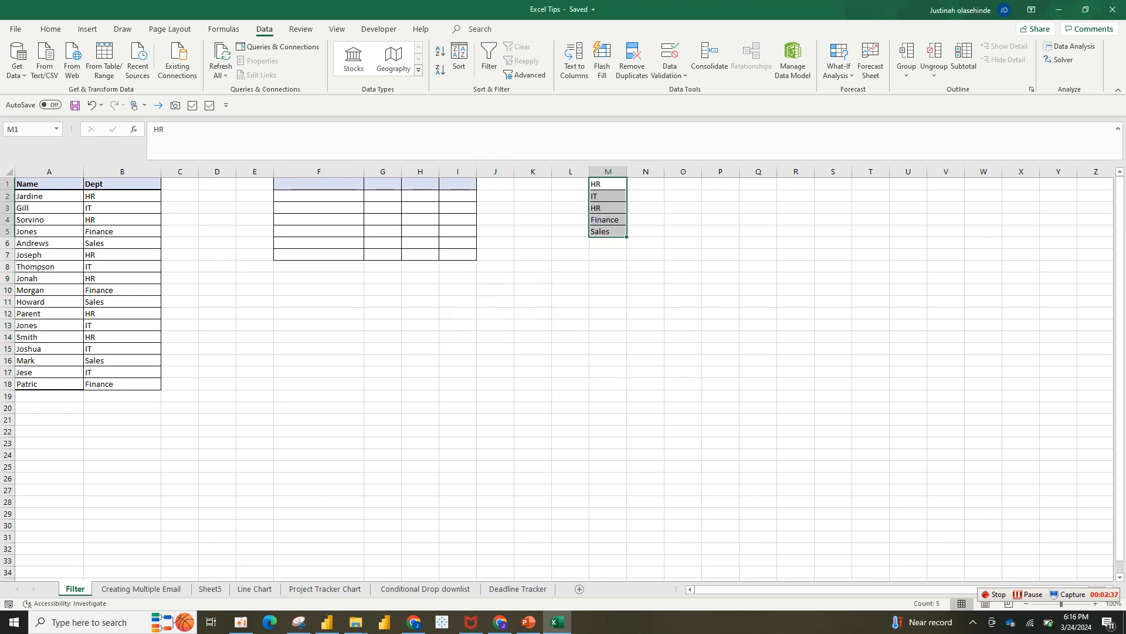
Paste the unique department list transposed across row 1 starting at F1
{"action": "key", "text": "ctrl+c"}
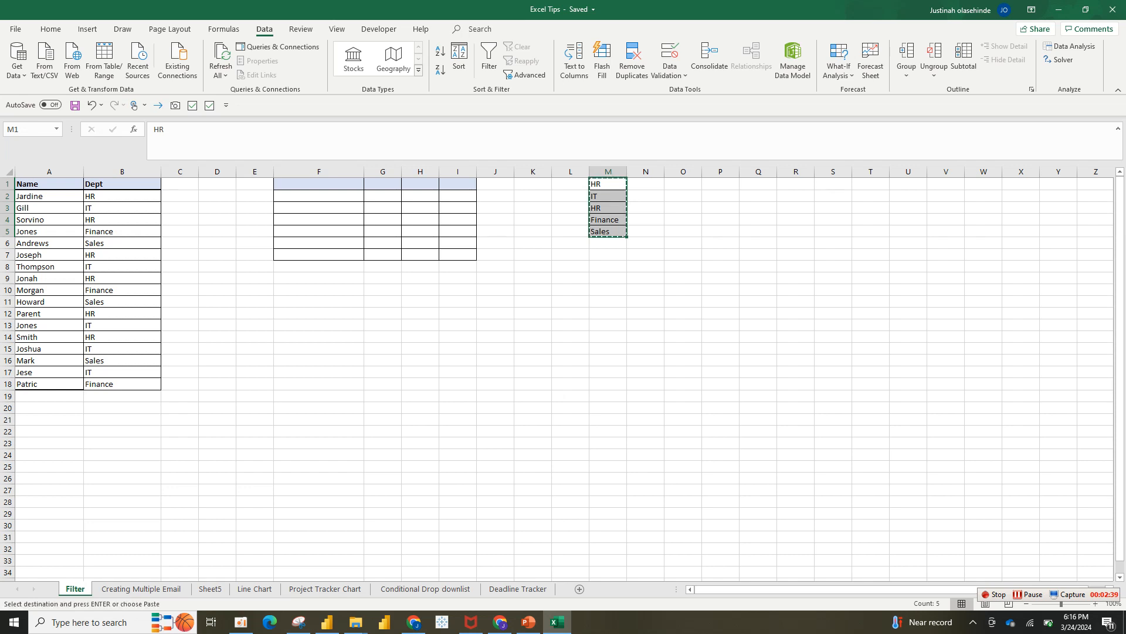
{"action": "right_click", "coordinate": [358, 184]}
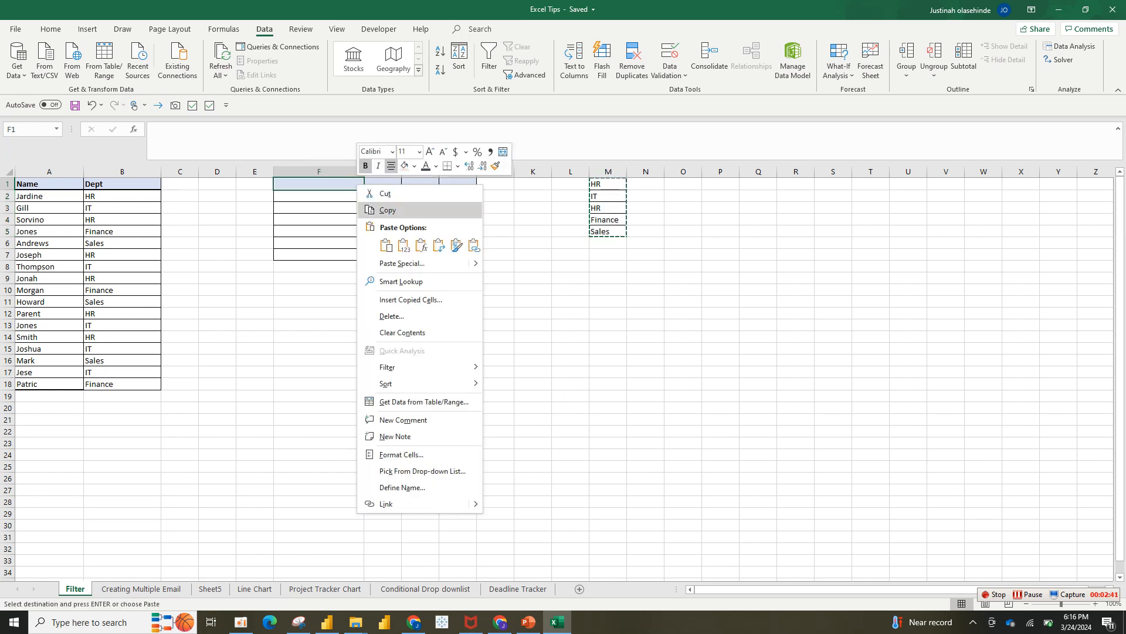
{"action": "left_click", "coordinate": [402, 262]}
{"action": "left_click", "coordinate": [424, 313]}
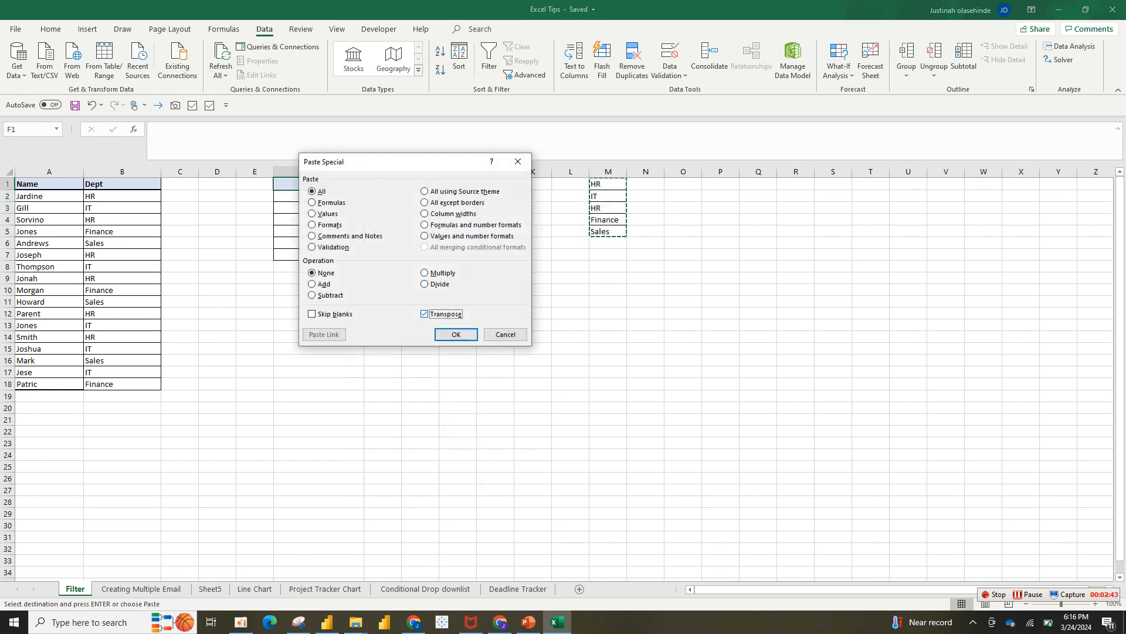
{"action": "left_click", "coordinate": [455, 334]}
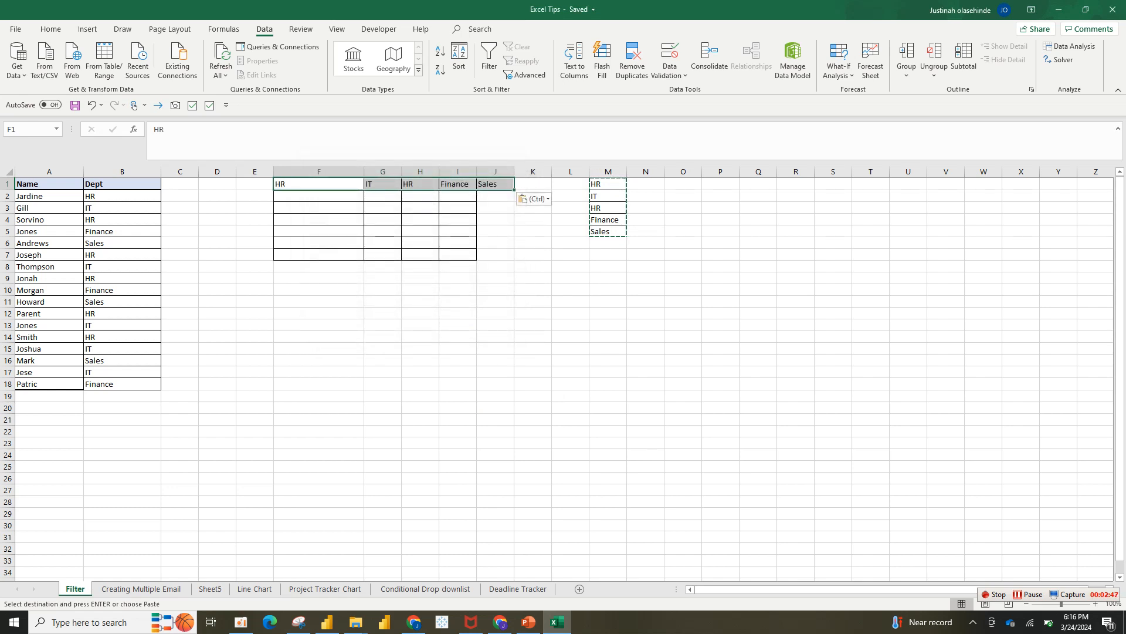
Delete column H to remove the duplicate HR header
{"action": "left_click", "coordinate": [420, 171]}
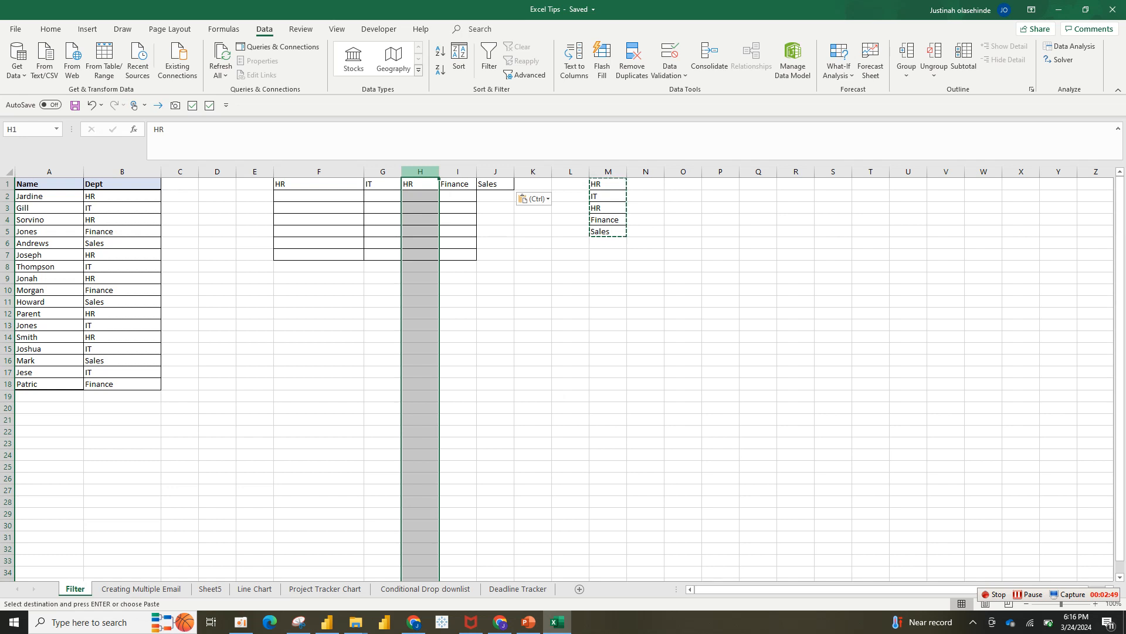
{"action": "right_click", "coordinate": [422, 172]}
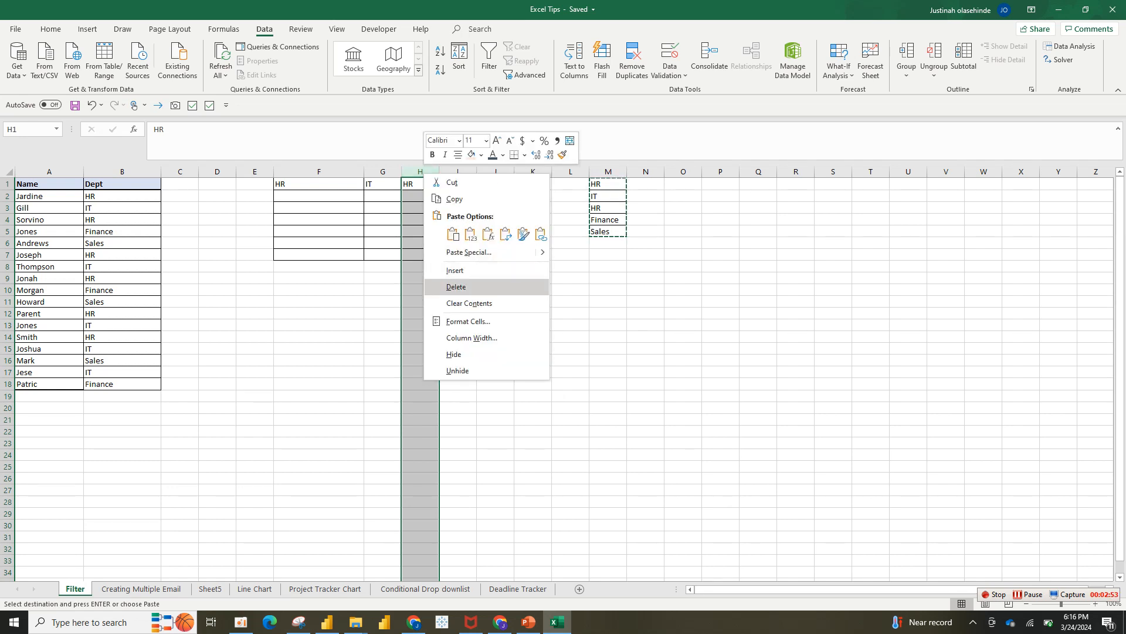
{"action": "left_click", "coordinate": [456, 286]}
{"action": "left_click", "coordinate": [420, 277]}
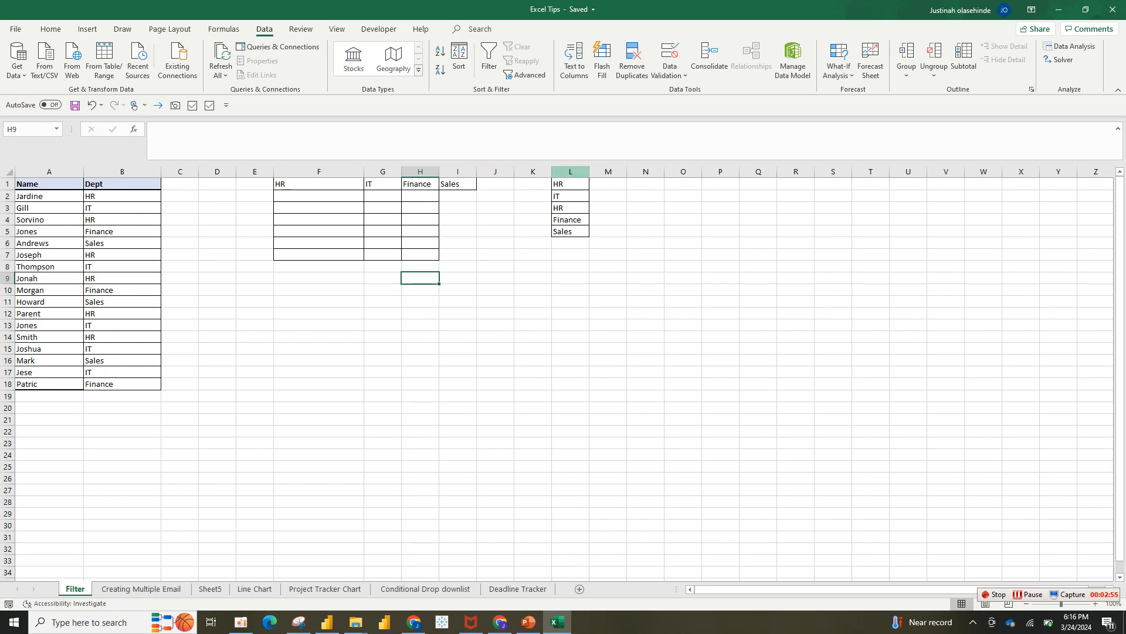
{"action": "left_click", "coordinate": [570, 172]}
Clear the helper department list from column L
{"action": "key", "text": "Delete"}
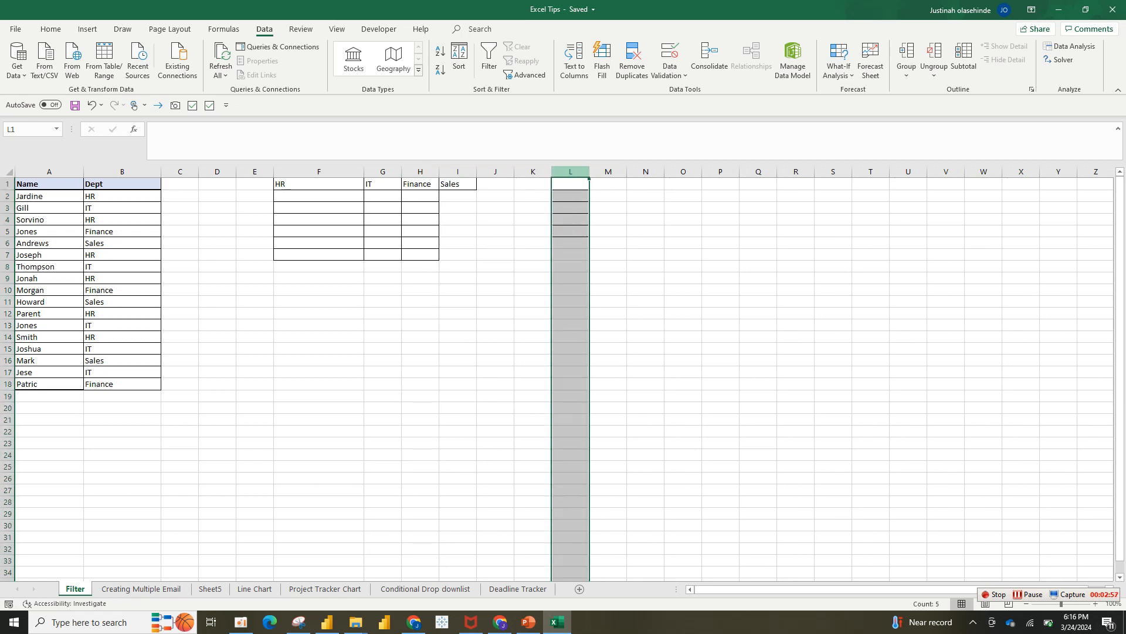
{"action": "left_click", "coordinate": [319, 220]}
{"action": "left_click_drag", "start_coordinate": [319, 184], "coordinate": [458, 184]}
{"action": "left_click", "coordinate": [318, 196]}
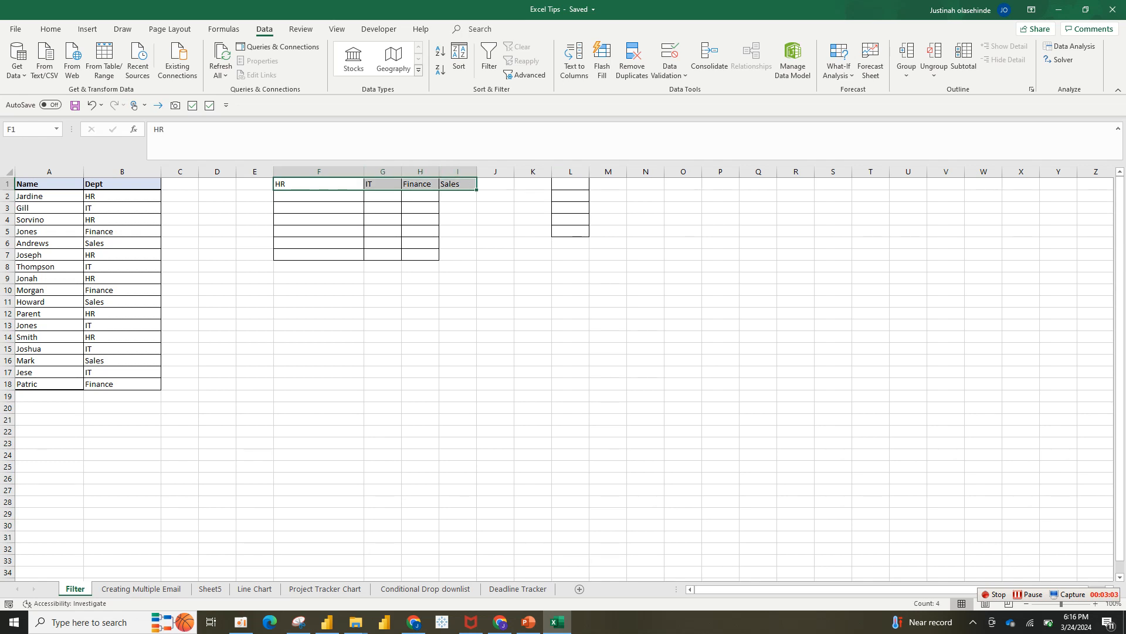
Format-paint the Name header style onto F1:I1, then copy the first name from A2
{"action": "key", "text": "ctrl+Home"}
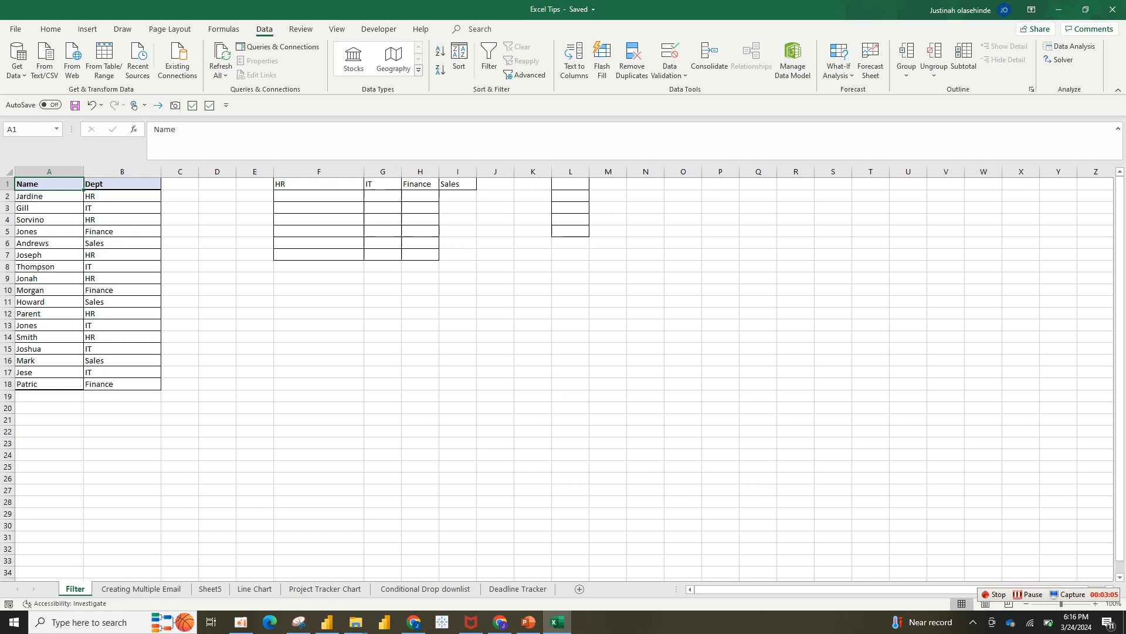
{"action": "left_click", "coordinate": [51, 28]}
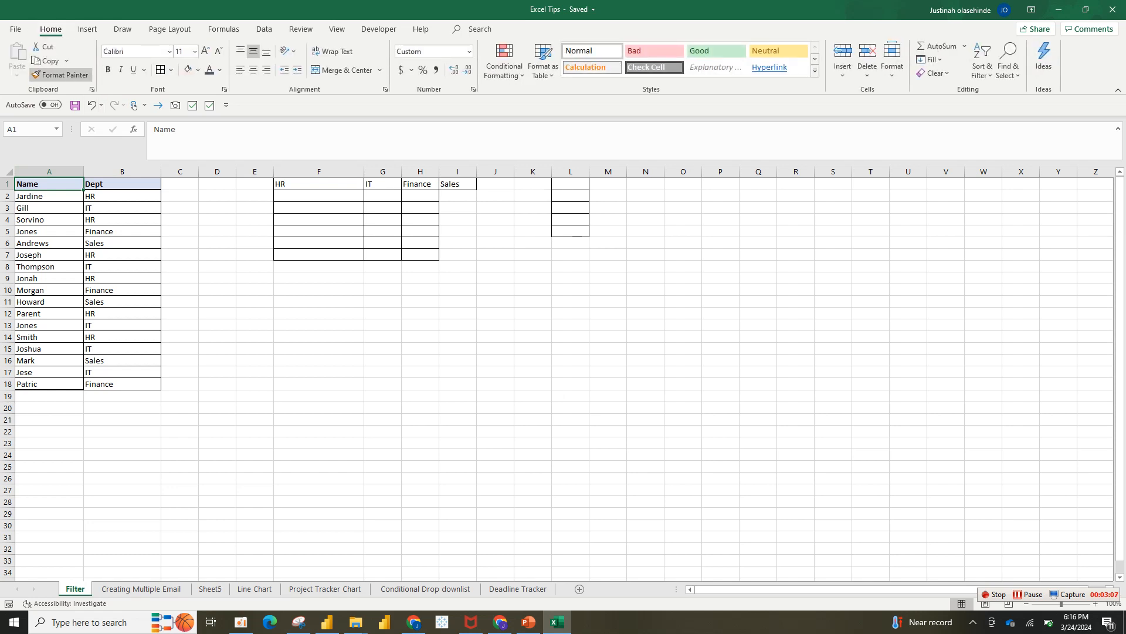
{"action": "left_click", "coordinate": [60, 75]}
{"action": "left_click_drag", "start_coordinate": [316, 184], "coordinate": [458, 184]}
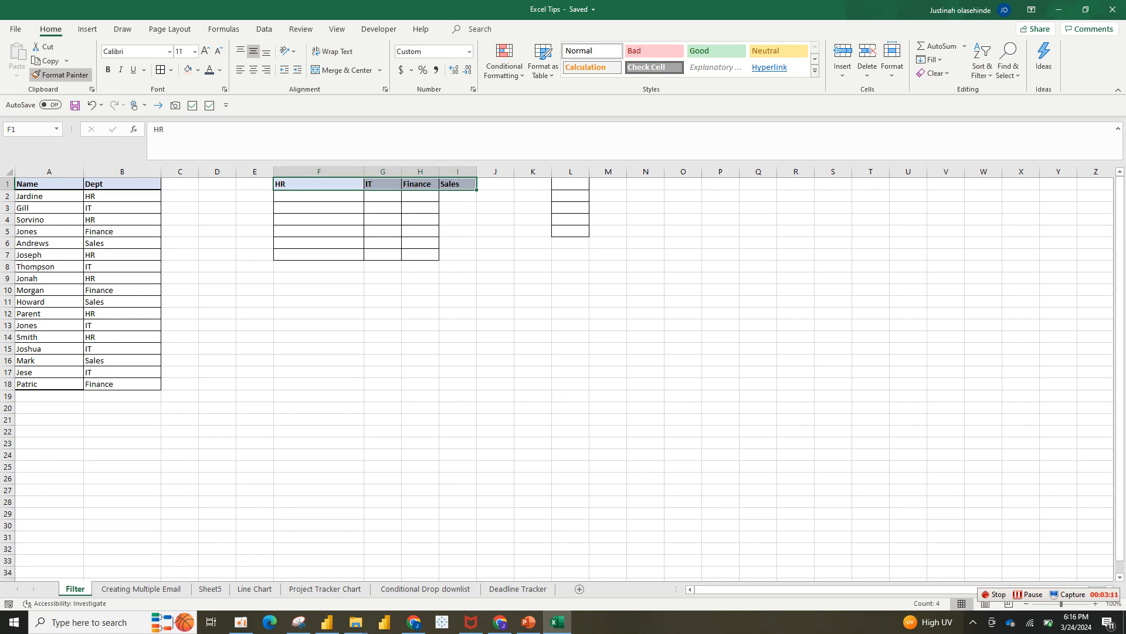
{"action": "left_click", "coordinate": [420, 220]}
{"action": "left_click", "coordinate": [319, 208]}
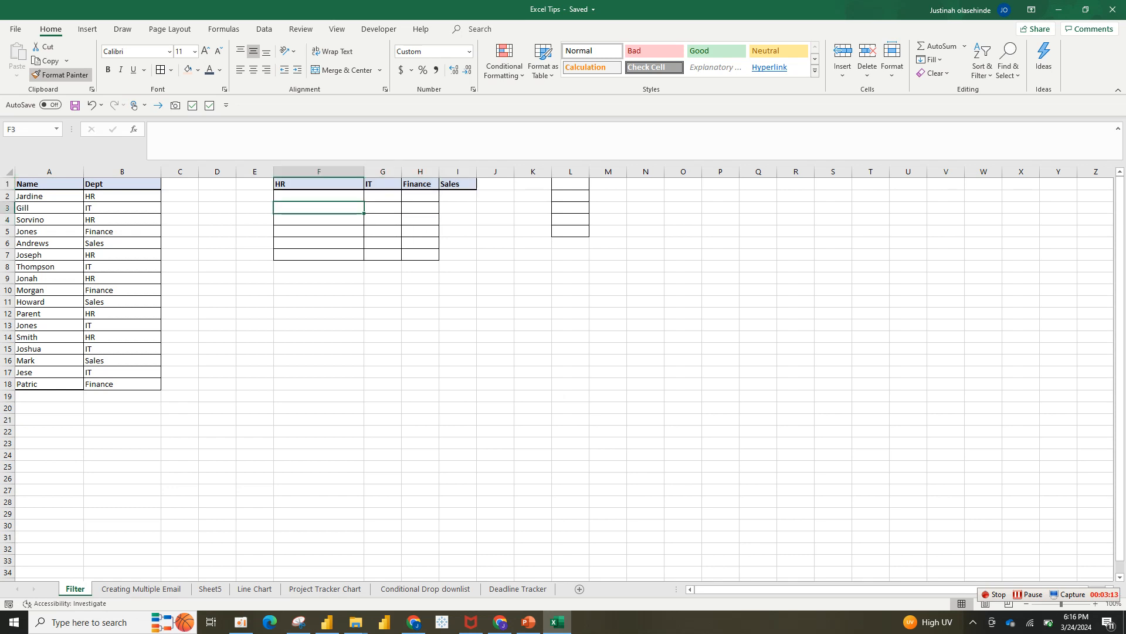
{"action": "left_click", "coordinate": [49, 196]}
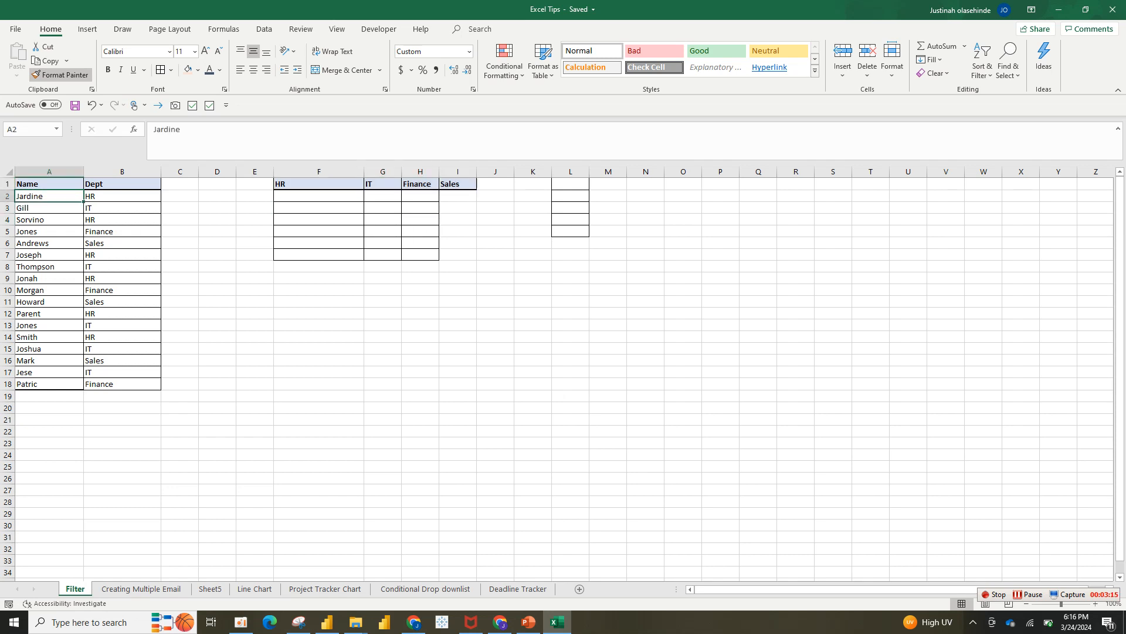
{"action": "key", "text": "ctrl+c"}
{"action": "left_click", "coordinate": [318, 196]}
{"action": "key", "text": "ctrl+v"}
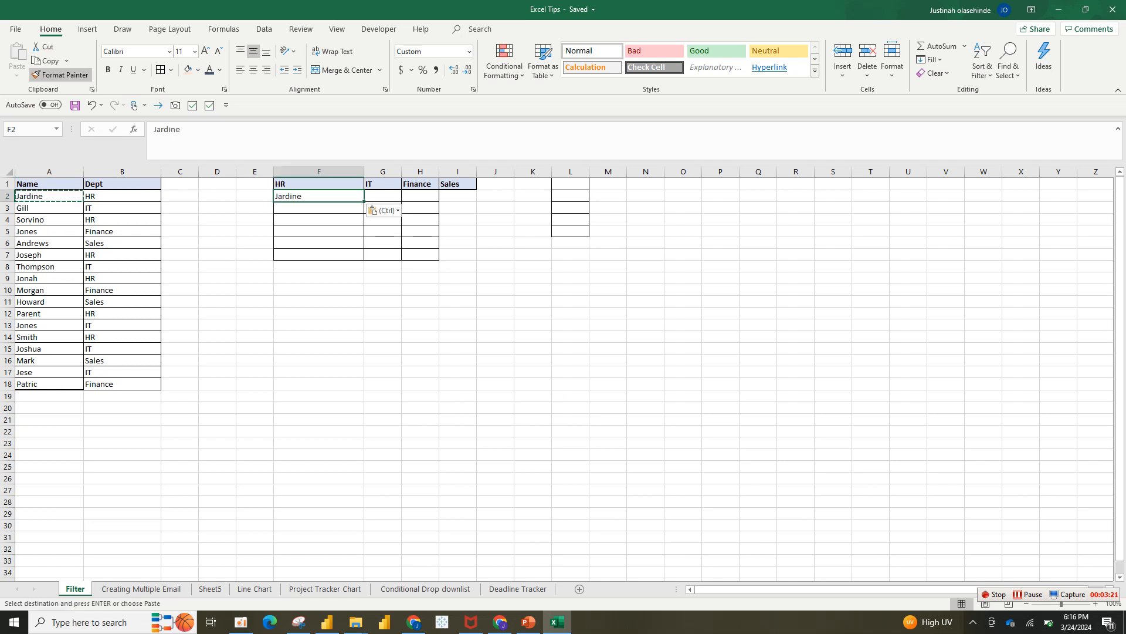
{"action": "left_click", "coordinate": [49, 207]}
{"action": "key", "text": "ctrl+c"}
{"action": "left_click", "coordinate": [383, 196]}
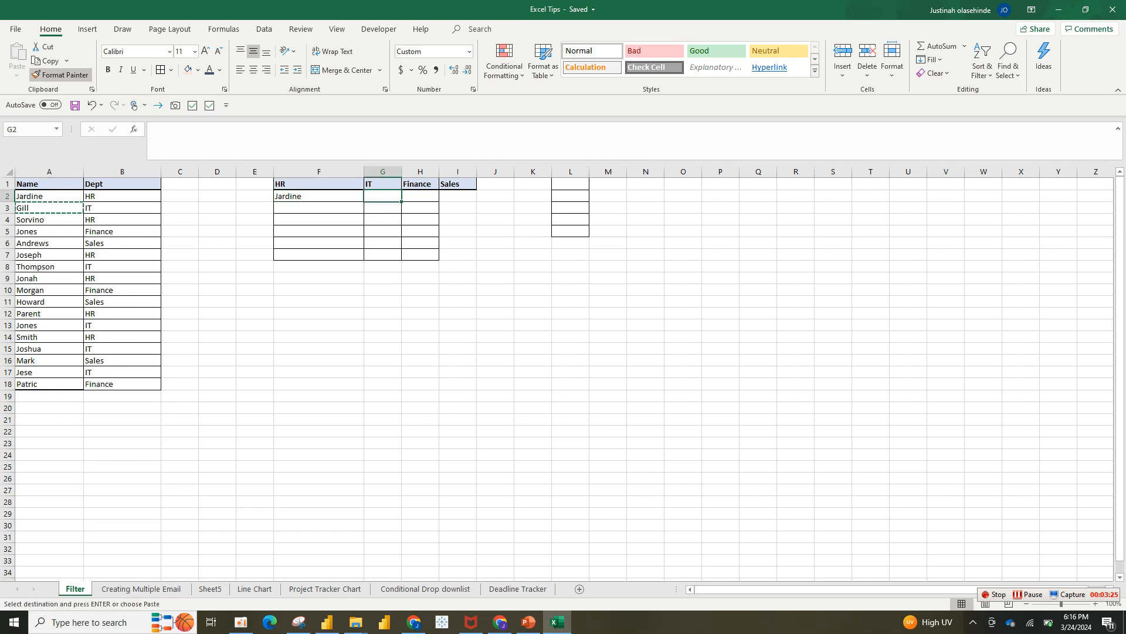
{"action": "left_click", "coordinate": [319, 195]}
{"action": "key", "text": "BackSpace"}
{"action": "key", "text": "BackSpace"}
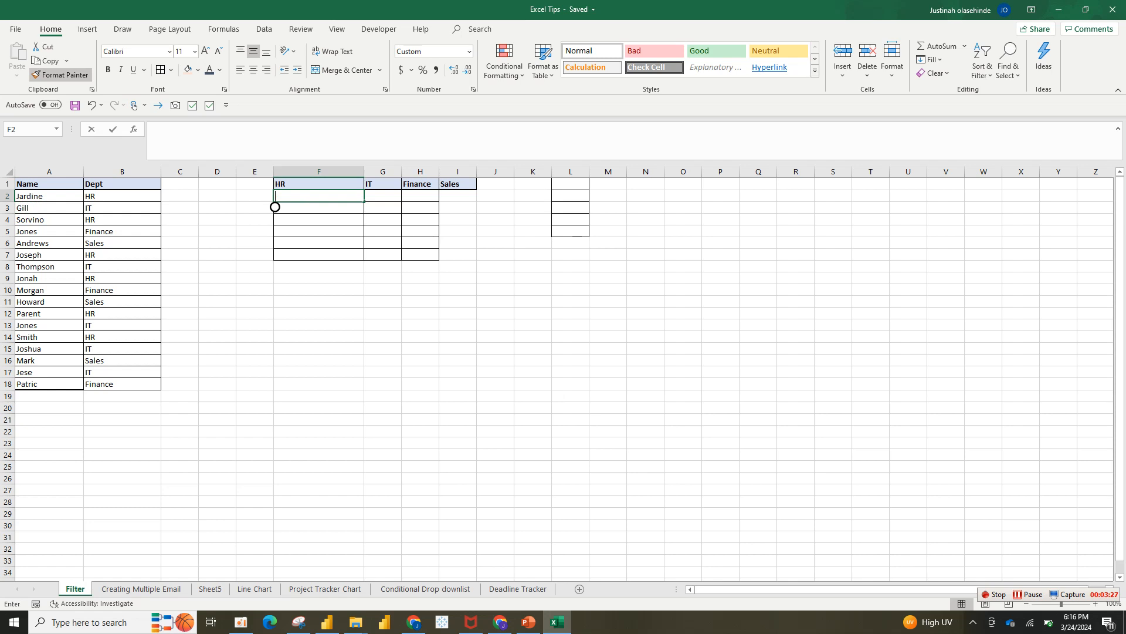
{"action": "left_click", "coordinate": [720, 466]}
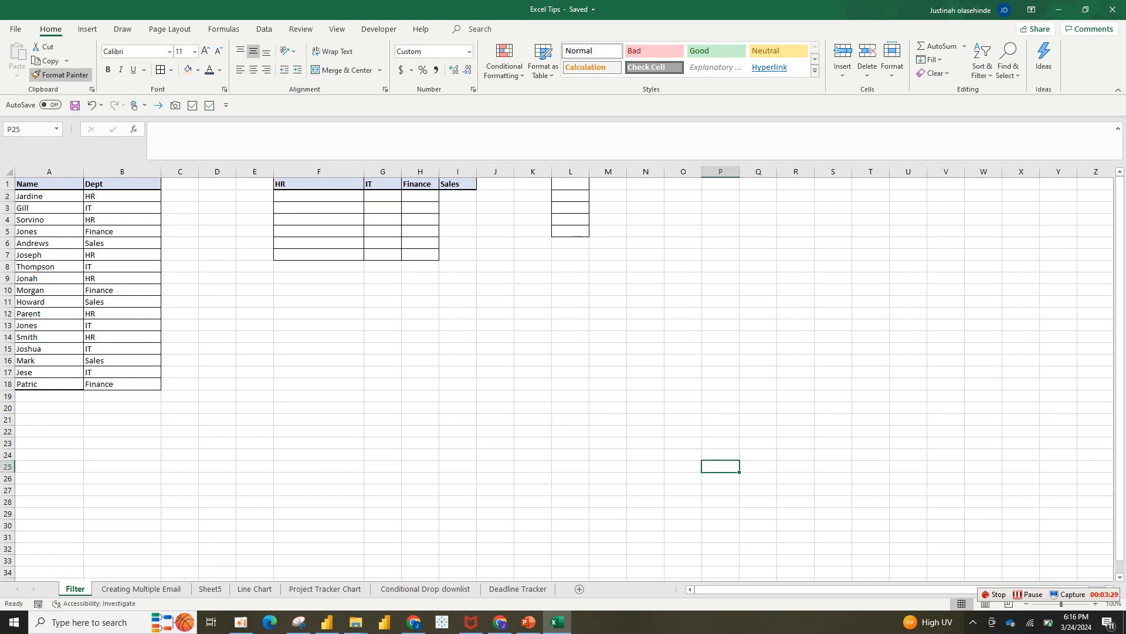
{"action": "left_click", "coordinate": [318, 196]}
{"action": "type", "text": "="}
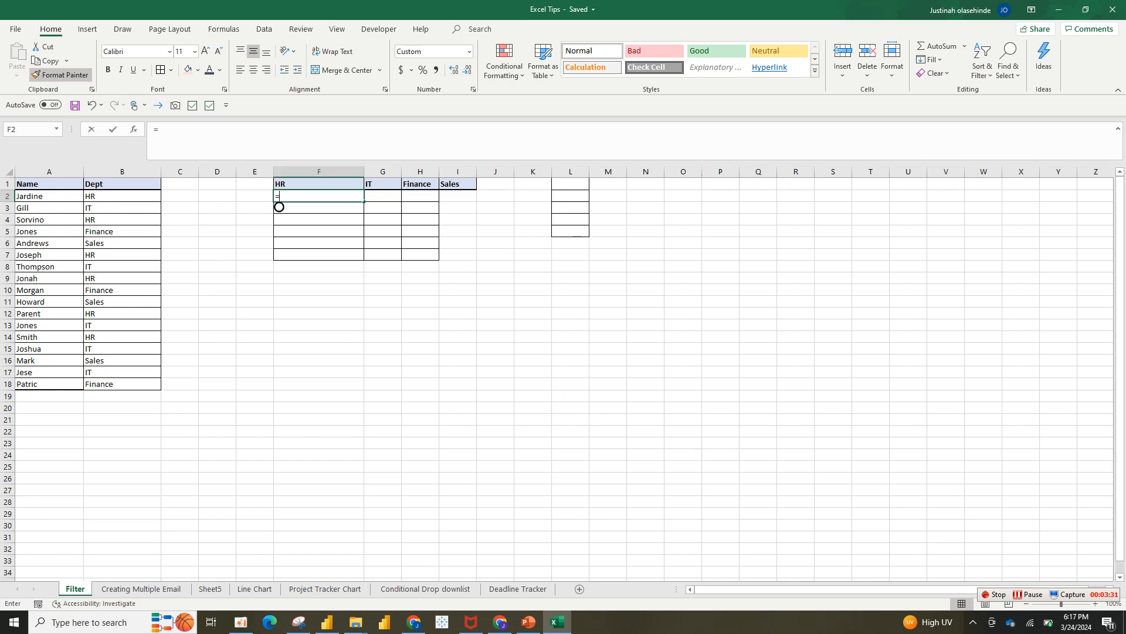
{"action": "type", "text": "f"}
{"action": "key", "text": "BackSpace"}
{"action": "key", "text": "BackSpace"}
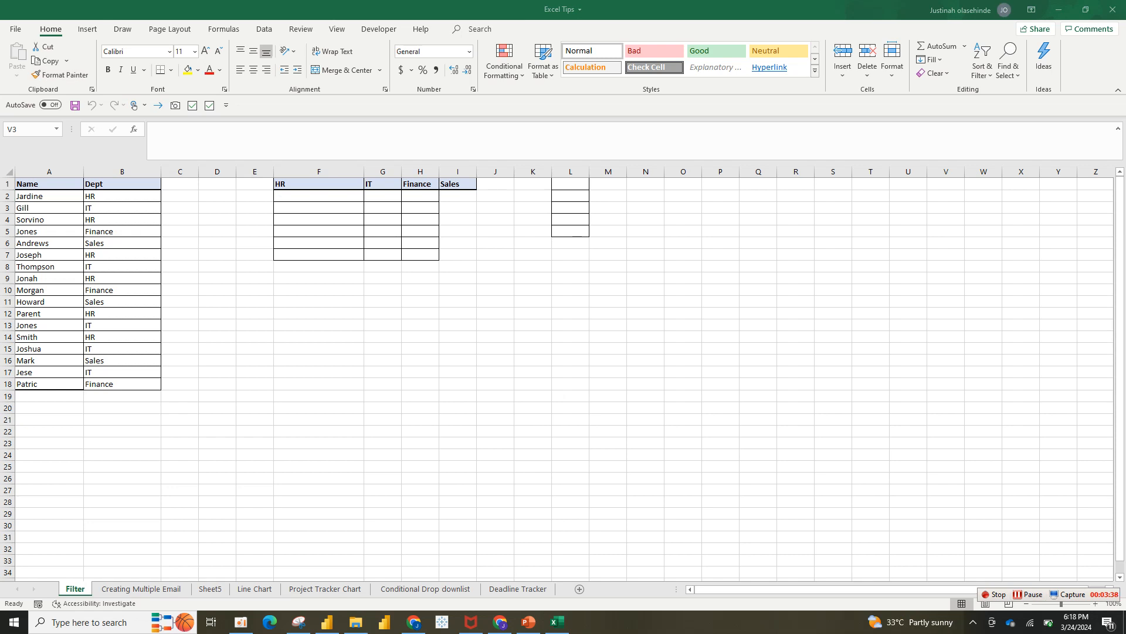
{"action": "double_click", "coordinate": [946, 208]}
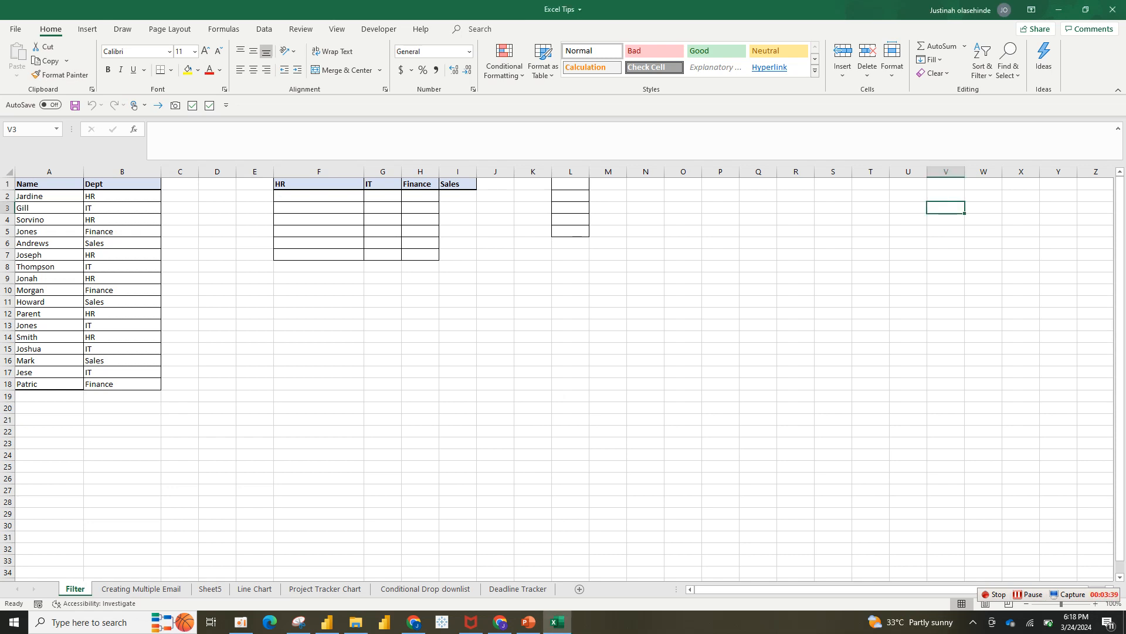
{"action": "left_click", "coordinate": [318, 195]}
In F2 start =FILTER( with the absolute name range $A$2:$A$18 as the array
{"action": "type", "text": "-"}
{"action": "key", "text": "BackSpace"}
{"action": "type", "text": "=f"}
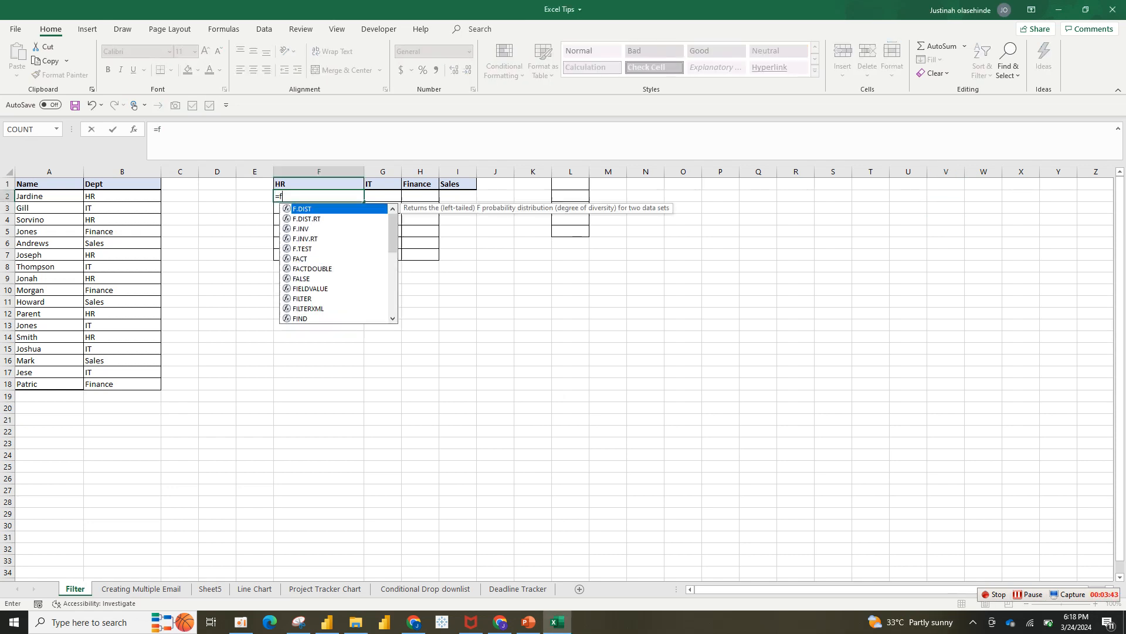
{"action": "type", "text": "il"}
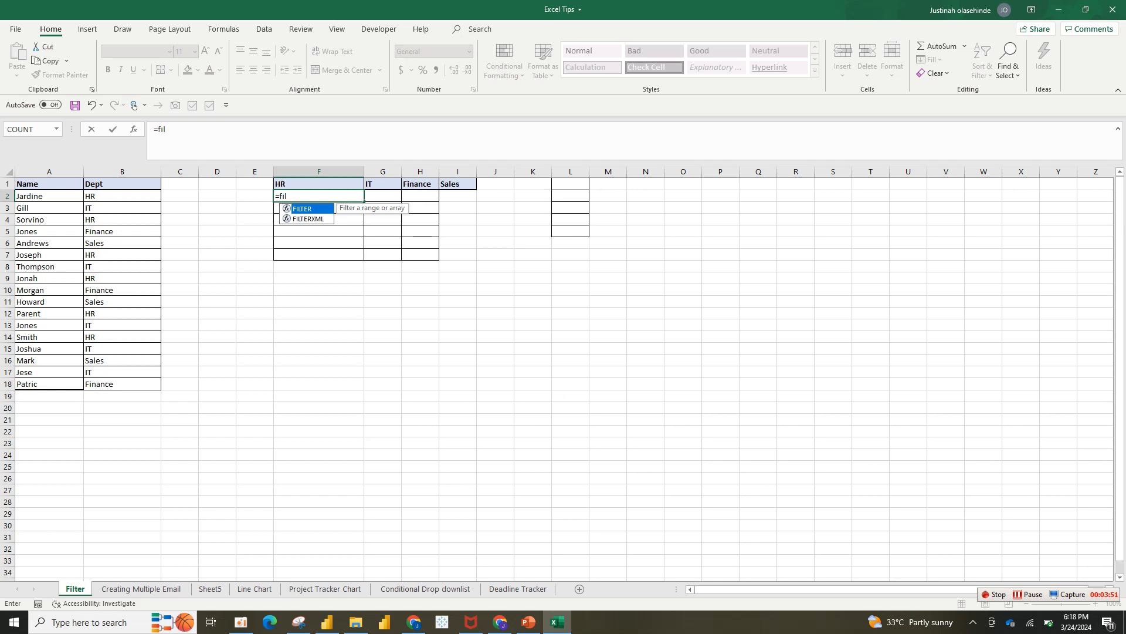
{"action": "key", "text": "Tab"}
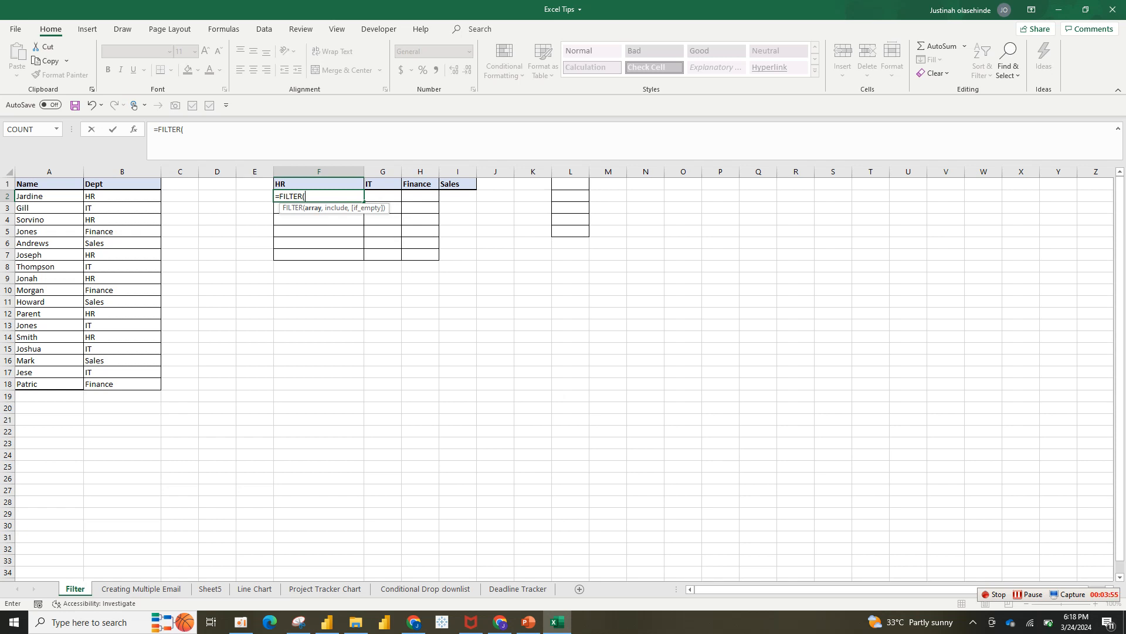
{"action": "left_click_drag", "start_coordinate": [50, 196], "coordinate": [79, 387]}
{"action": "type", "text": ","}
{"action": "key", "text": "BackSpace"}
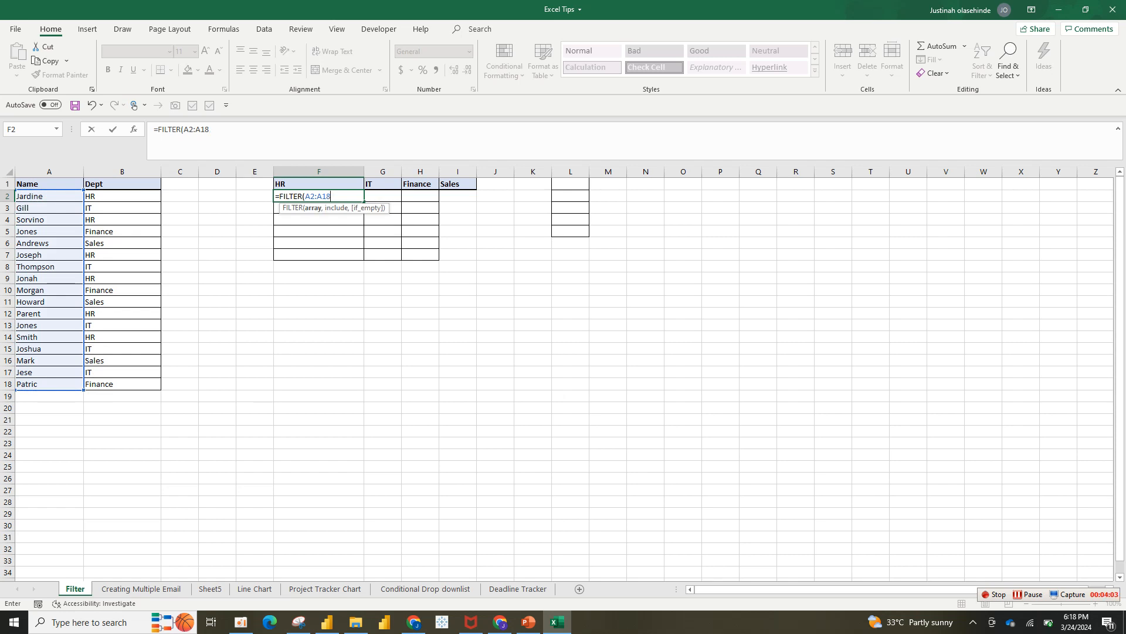
{"action": "key", "text": "F4"}
{"action": "left_click", "coordinate": [303, 197]}
{"action": "key", "text": "Right"}
{"action": "key", "text": "F4"}
{"action": "key", "text": "End"}
Add the condition $B$2:$B$18=F1, close the formula and enter it to spill the HR names
{"action": "type", "text": ","}
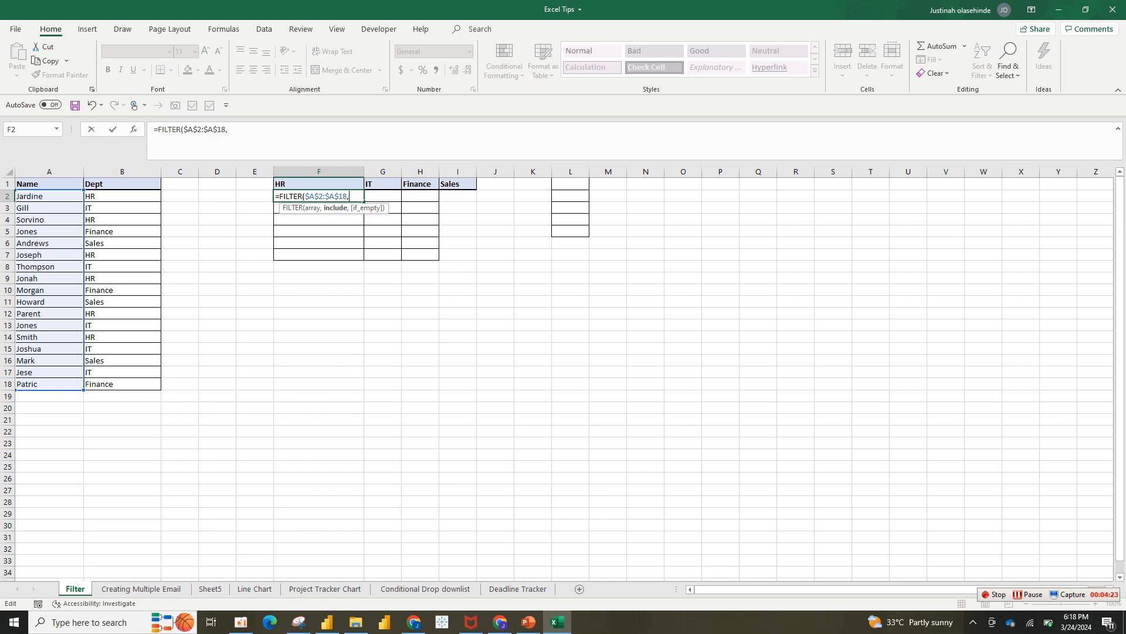
{"action": "left_click_drag", "start_coordinate": [122, 196], "coordinate": [155, 386]}
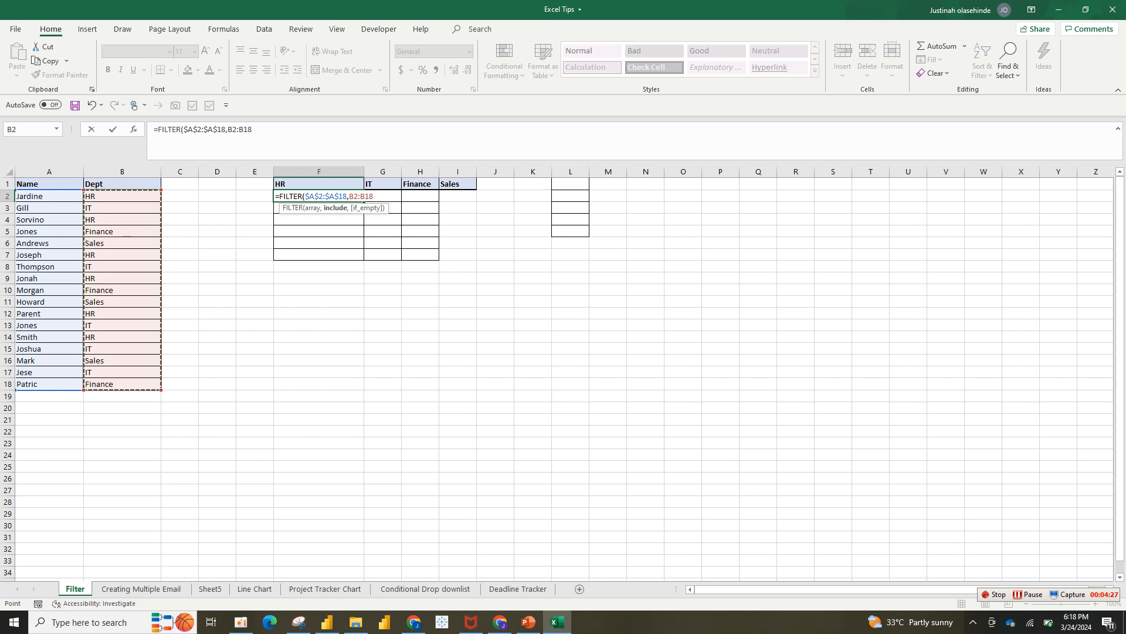
{"action": "key", "text": "F4"}
{"action": "type", "text": "="}
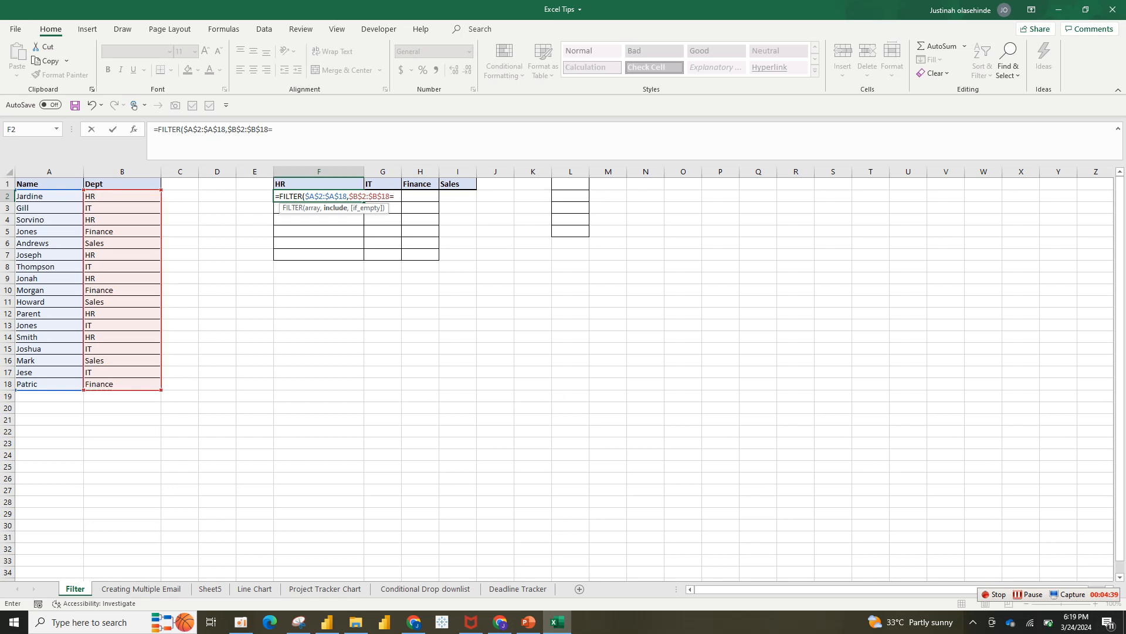
{"action": "key", "text": "Up"}
{"action": "type", "text": ")"}
{"action": "key", "text": "Return"}
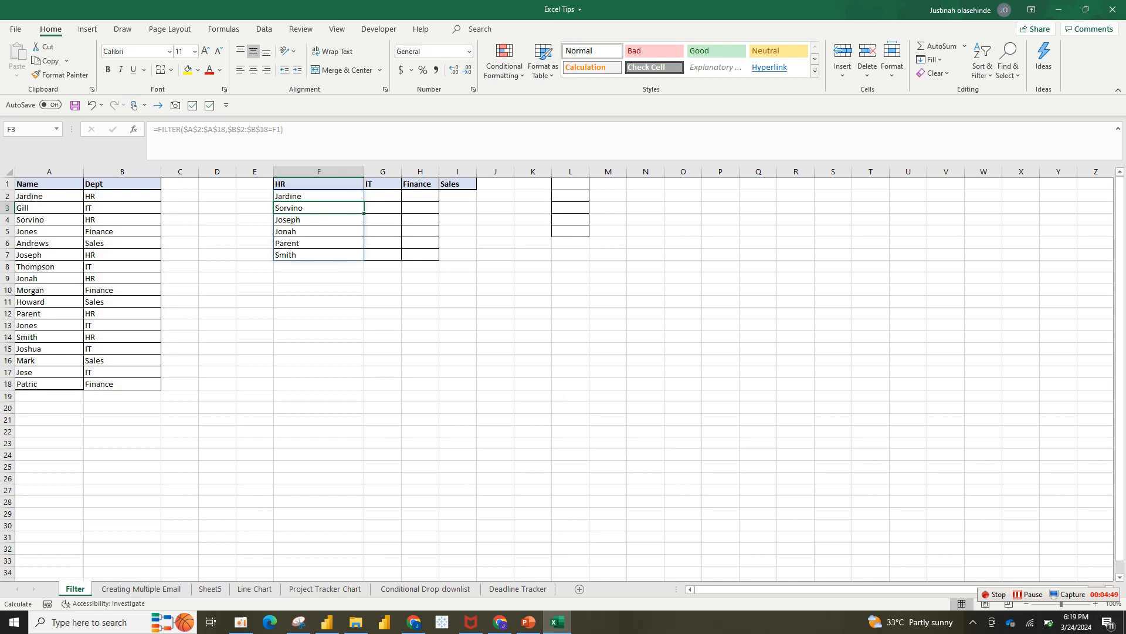
{"action": "key", "text": "Up"}
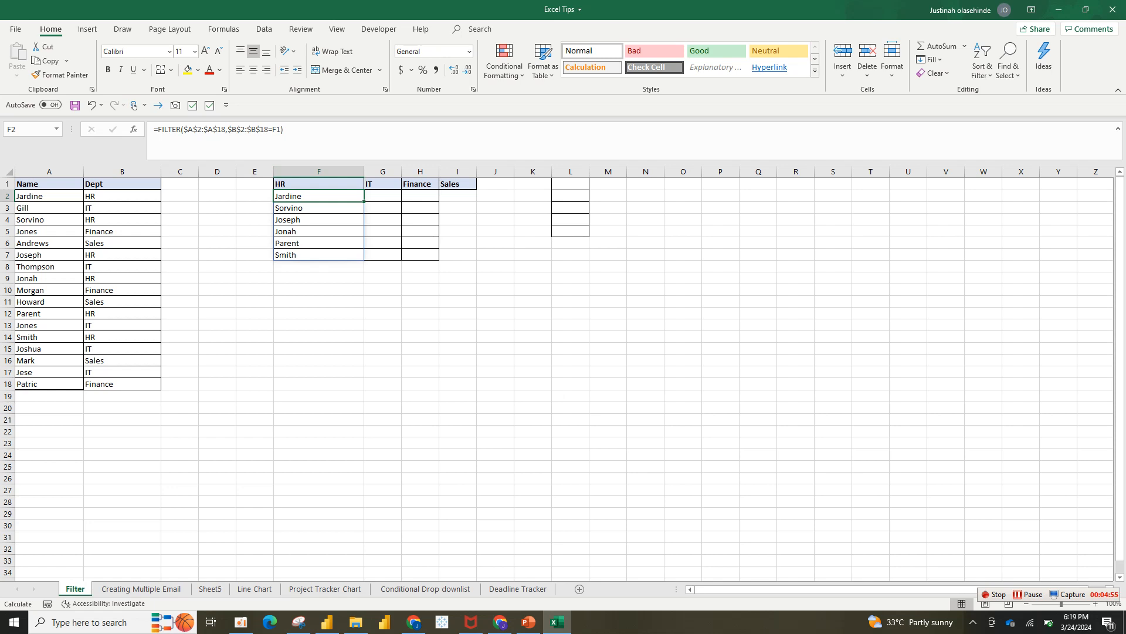
{"action": "left_click_drag", "start_coordinate": [364, 201], "coordinate": [474, 197]}
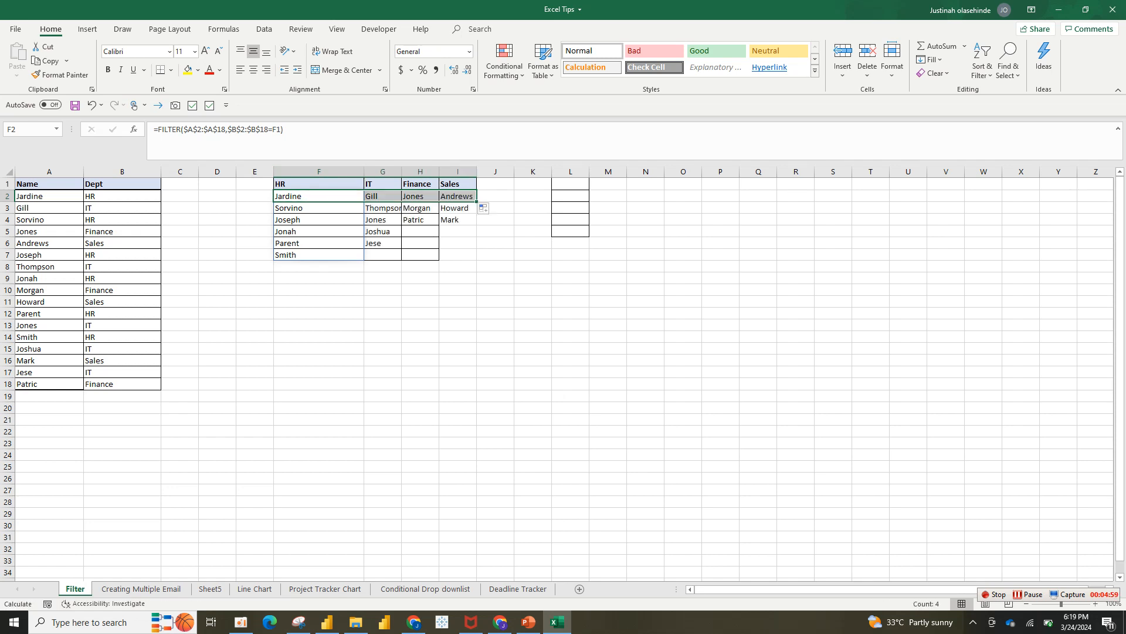
{"action": "left_click", "coordinate": [318, 195]}
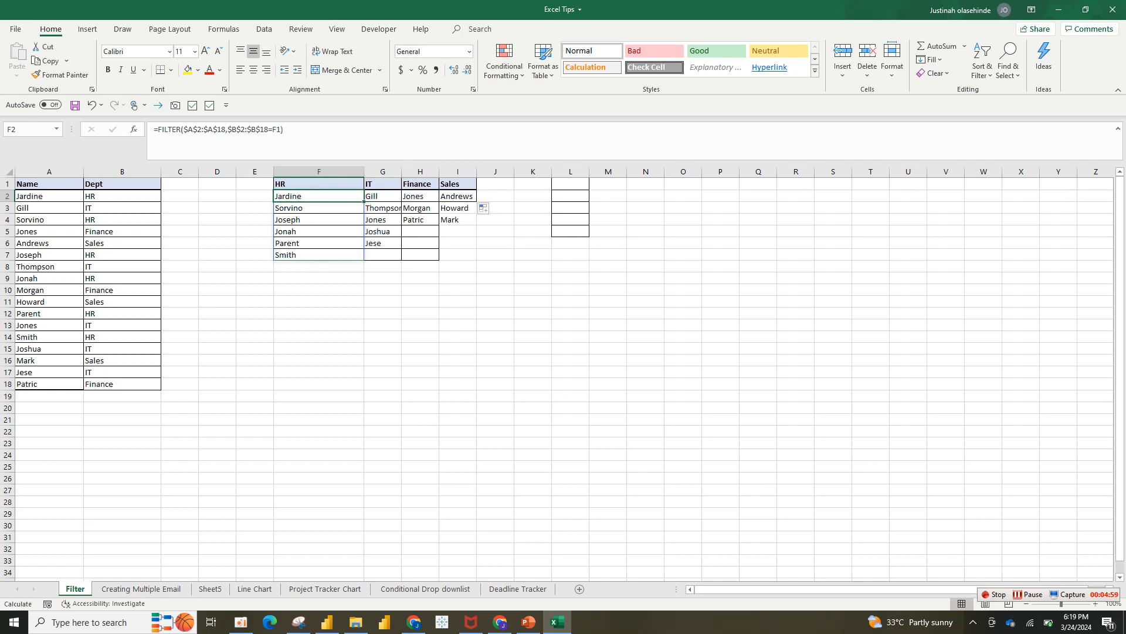
{"action": "left_click", "coordinate": [319, 172]}
{"action": "left_click", "coordinate": [319, 196]}
{"action": "left_click_drag", "start_coordinate": [318, 196], "coordinate": [458, 232]}
{"action": "left_click", "coordinate": [318, 196]}
{"action": "left_click_drag", "start_coordinate": [319, 196], "coordinate": [495, 196]}
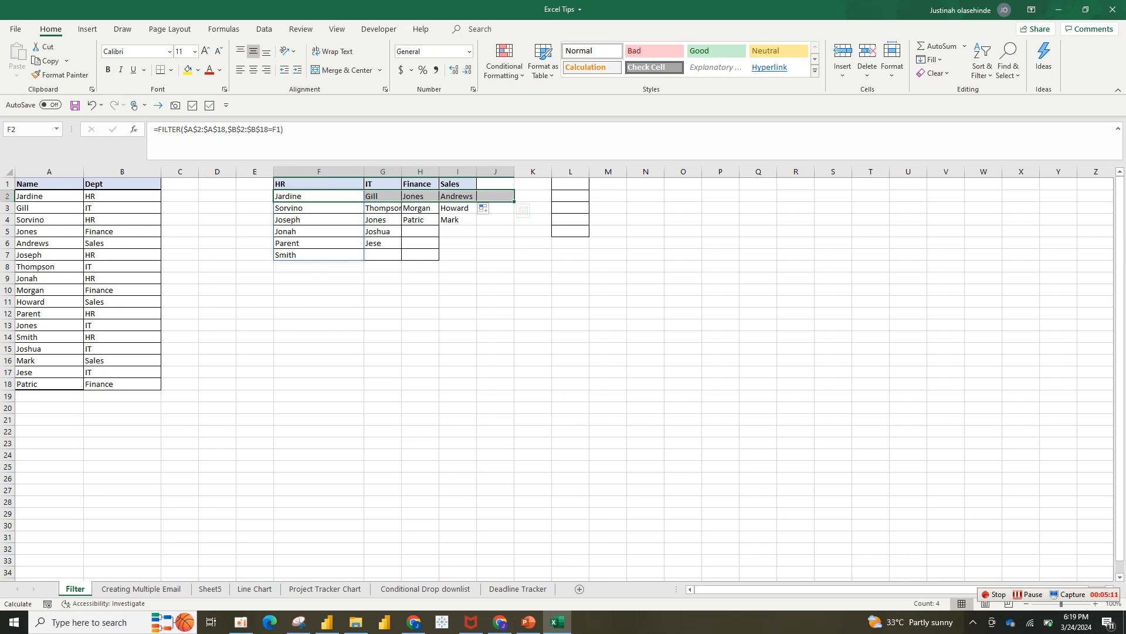
{"action": "left_click", "coordinate": [383, 196]}
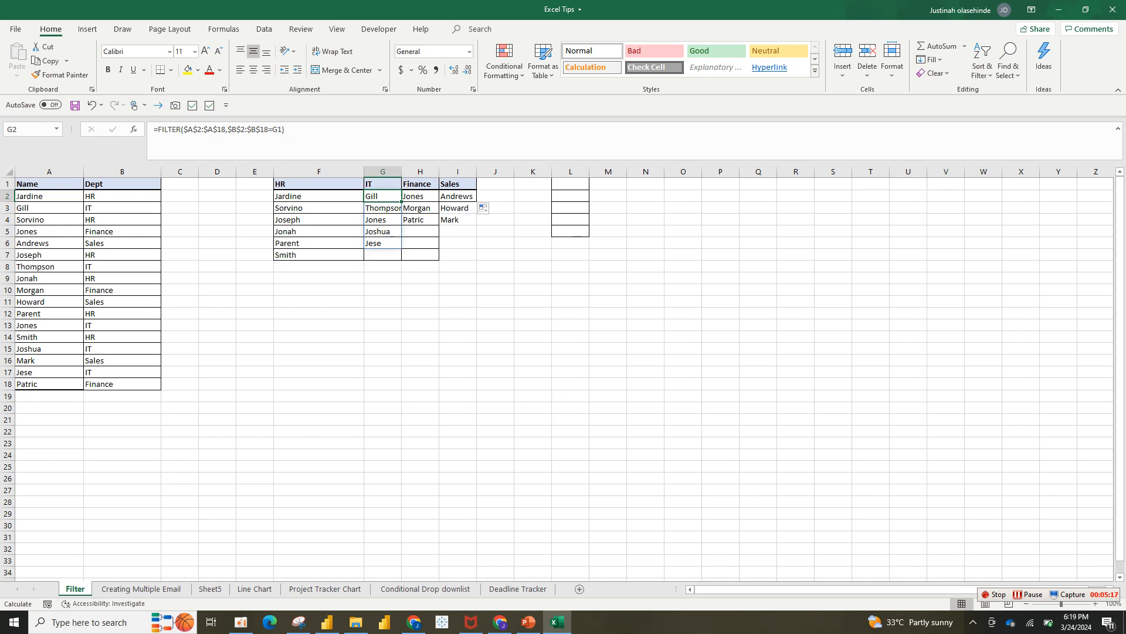
{"action": "left_click", "coordinate": [318, 219]}
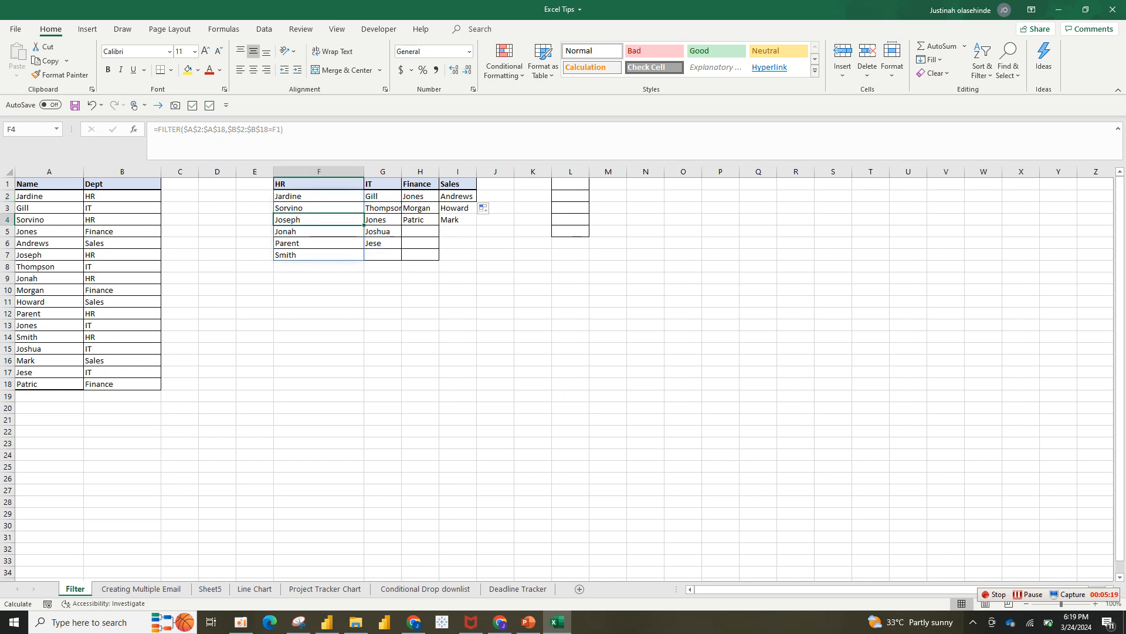
{"action": "left_click", "coordinate": [318, 196]}
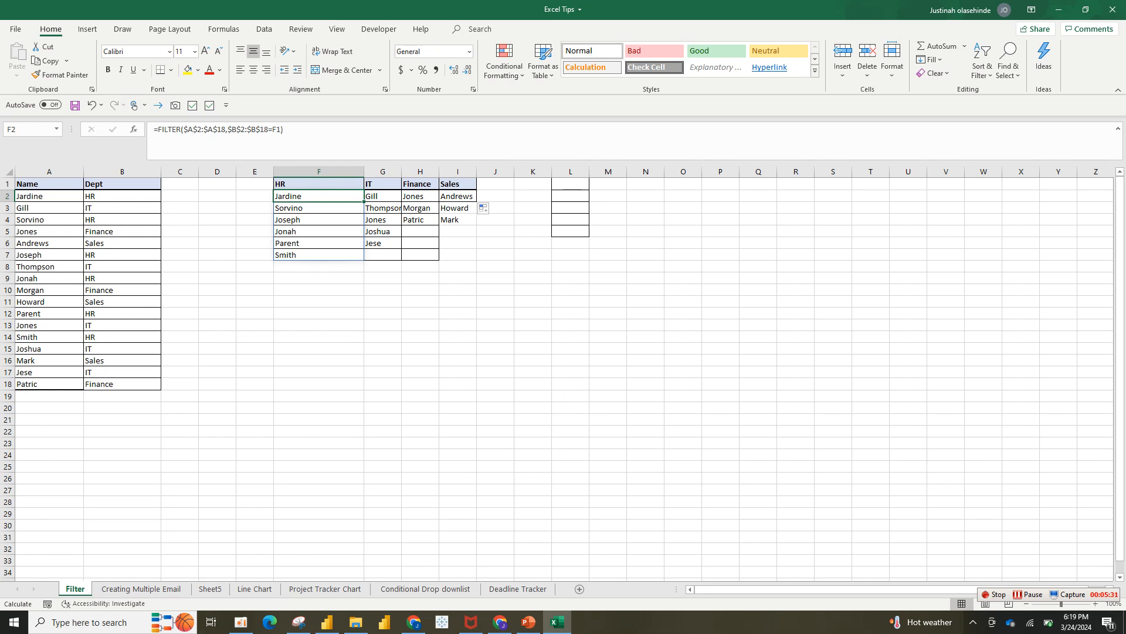
{"action": "left_click", "coordinate": [421, 220]}
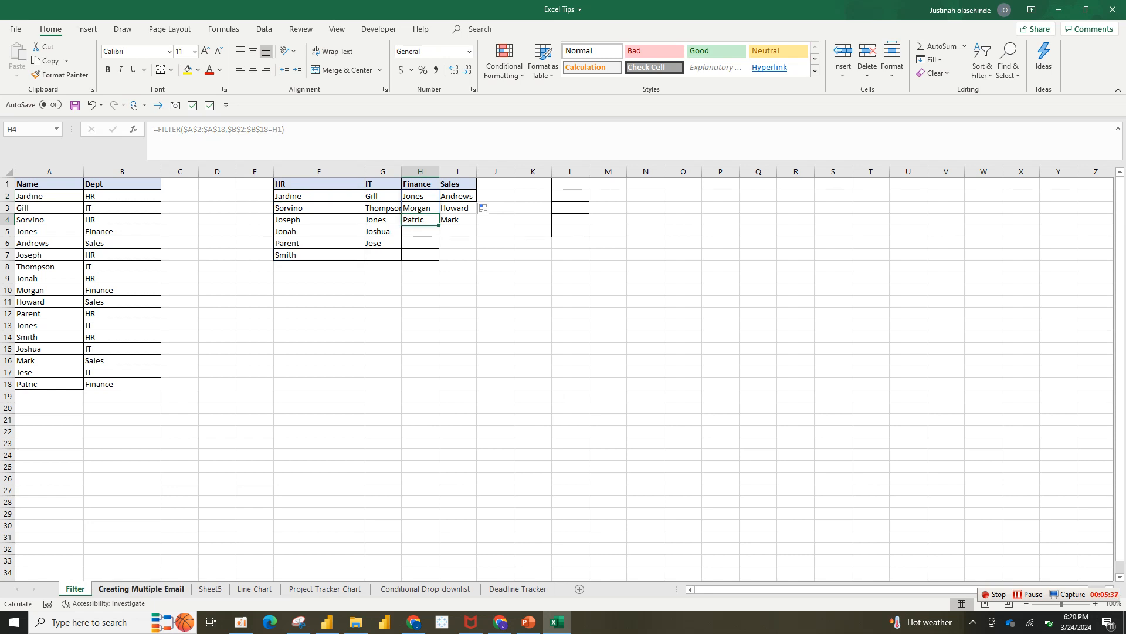
On the Creating Multiple Email sheet, copy the Dept header formatting onto the Email Id header
{"action": "left_click", "coordinate": [140, 589]}
{"action": "left_click_drag", "start_coordinate": [144, 171], "coordinate": [145, 172]}
{"action": "left_click", "coordinate": [127, 183]}
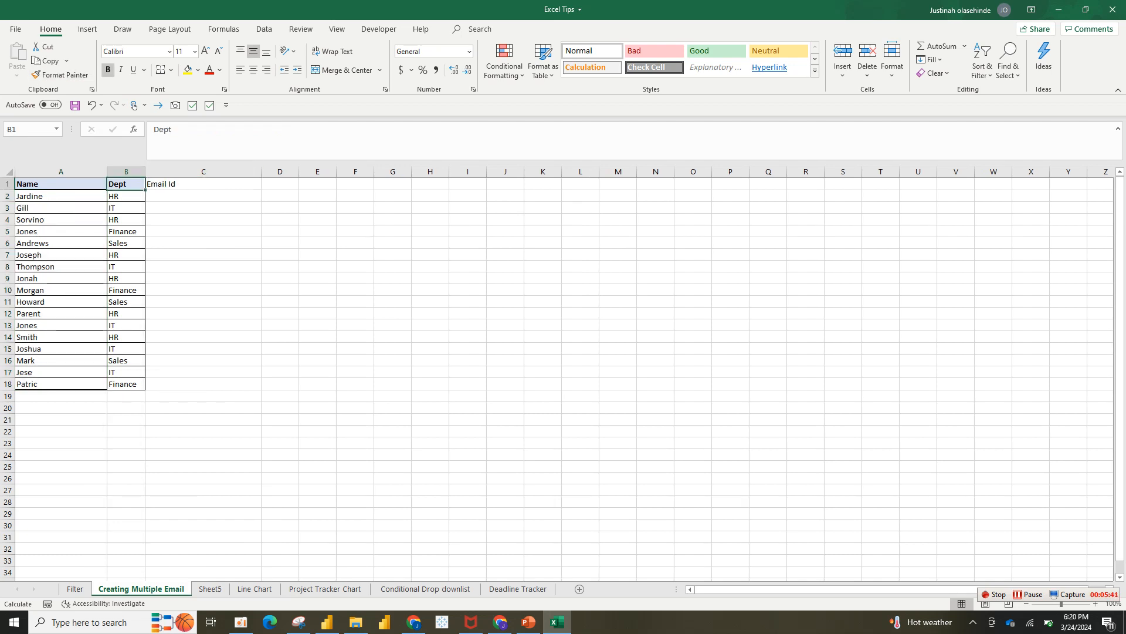
{"action": "left_click", "coordinate": [59, 75]}
{"action": "left_click", "coordinate": [203, 183]}
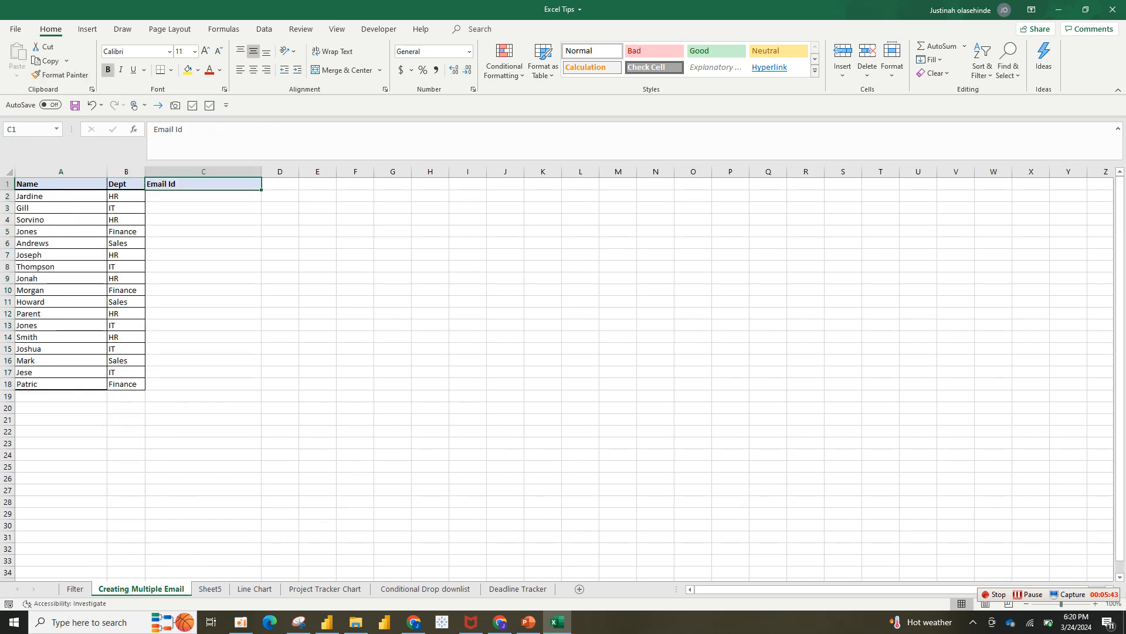
{"action": "left_click", "coordinate": [127, 197]}
Enter the domain text pent.com in cell H6
{"action": "left_click", "coordinate": [430, 243]}
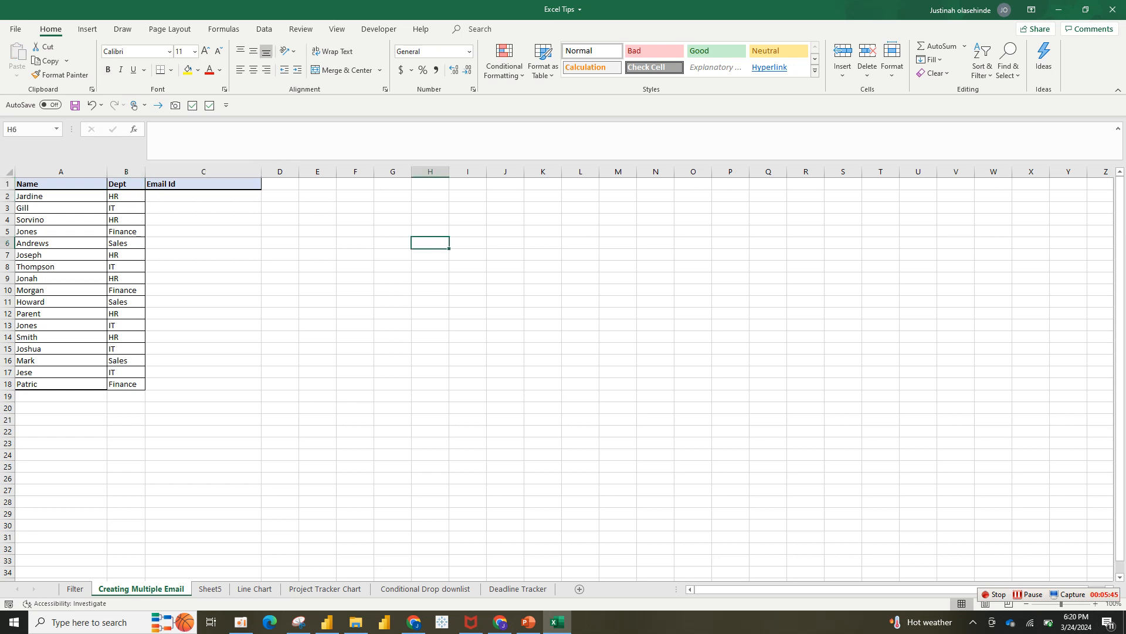
{"action": "type", "text": "pe"}
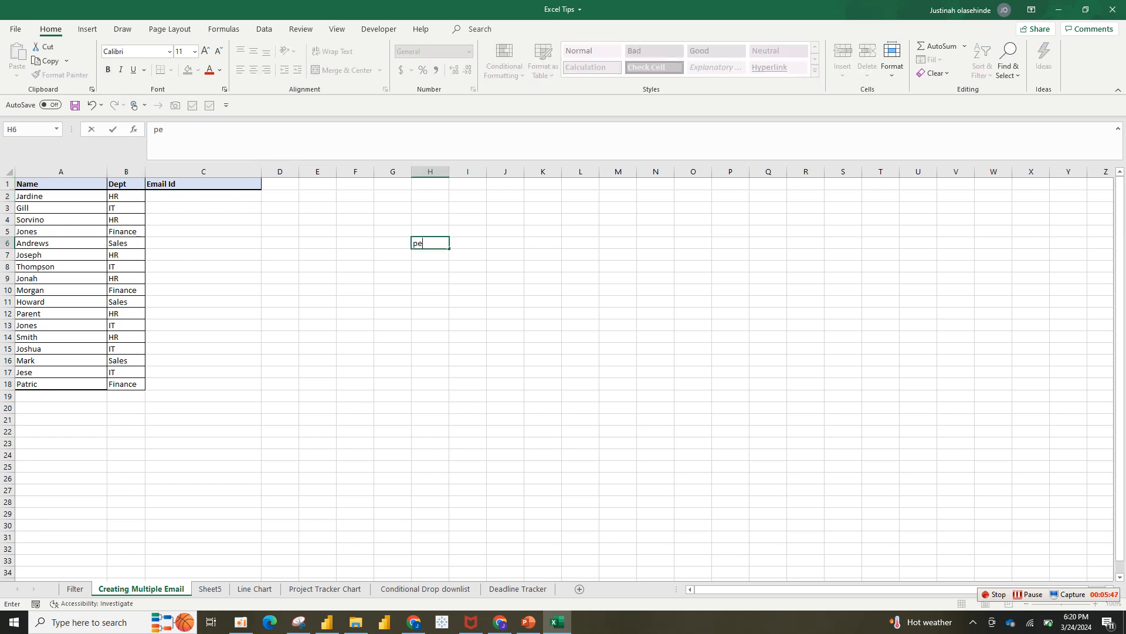
{"action": "key", "text": "BackSpace"}
{"action": "type", "text": "pente"}
{"action": "key", "text": "BackSpace"}
{"action": "type", "text": ".com"}
{"action": "key", "text": "ctrl+Return"}
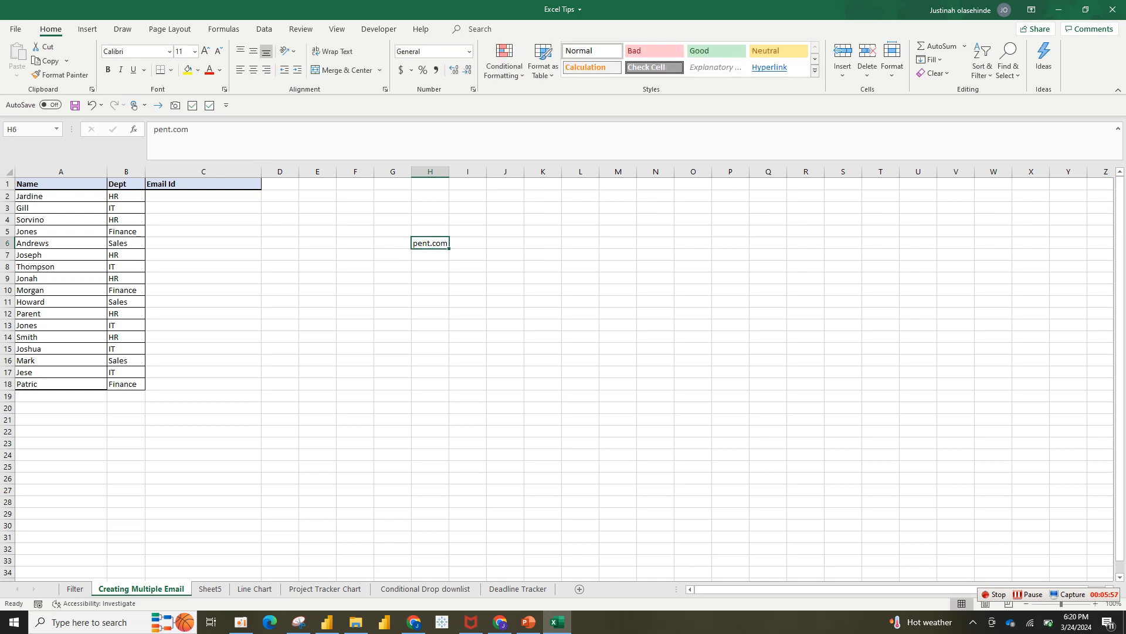
{"action": "left_click", "coordinate": [61, 196]}
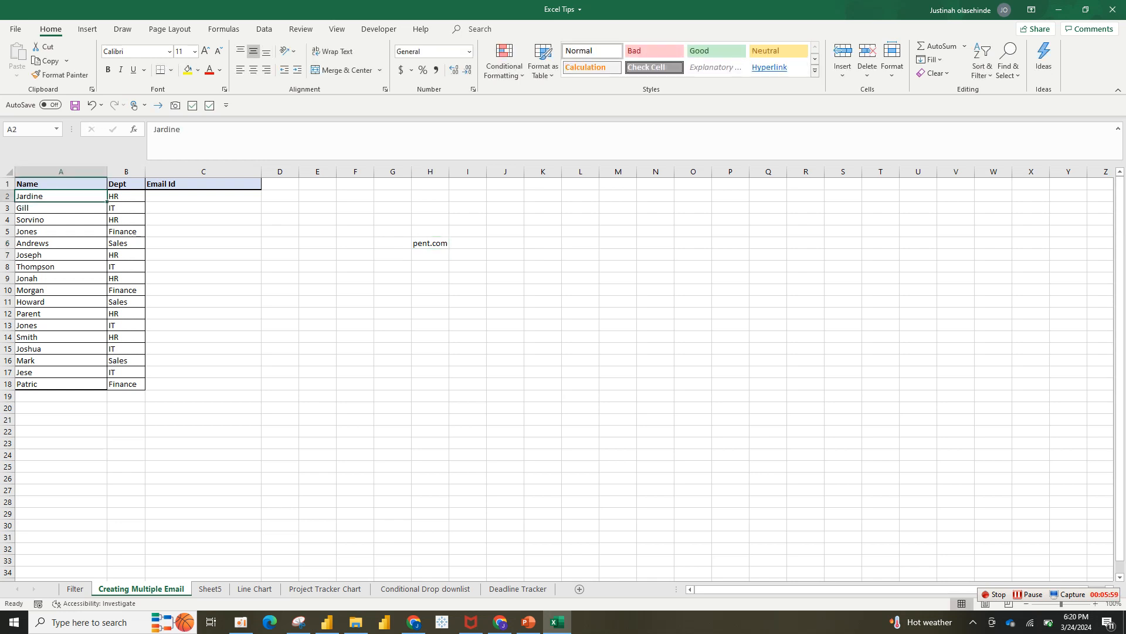
Widen column B so the department entries show fully
{"action": "left_click", "coordinate": [126, 196]}
{"action": "left_click_drag", "start_coordinate": [145, 172], "coordinate": [167, 172]}
{"action": "left_click", "coordinate": [147, 278]}
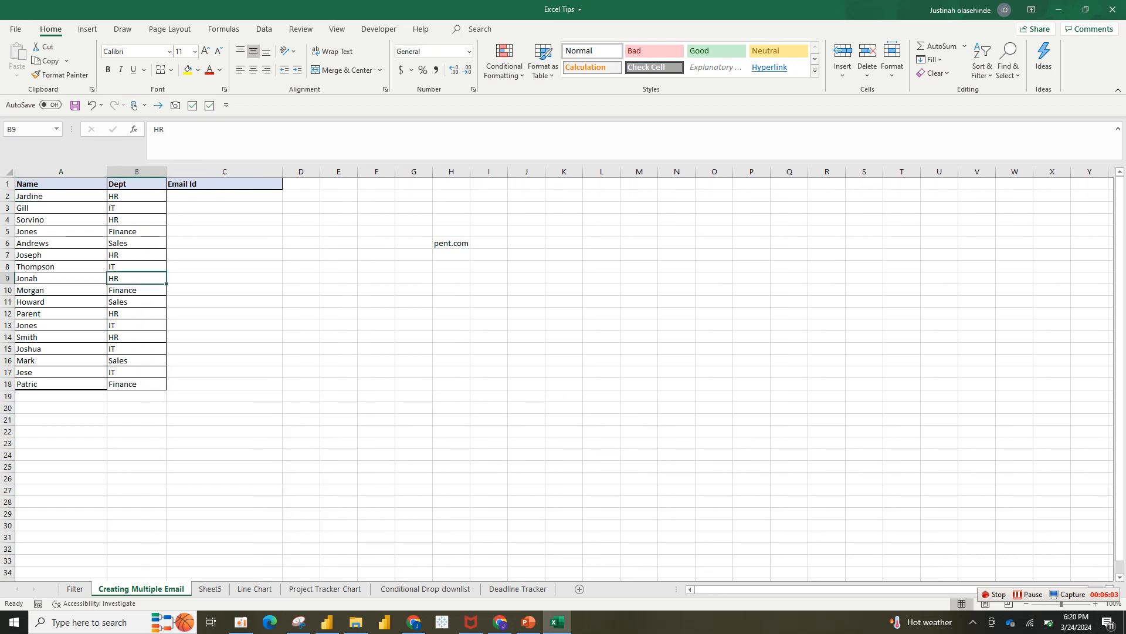
{"action": "left_click_drag", "start_coordinate": [88, 279], "coordinate": [136, 279]}
{"action": "left_click", "coordinate": [137, 302]}
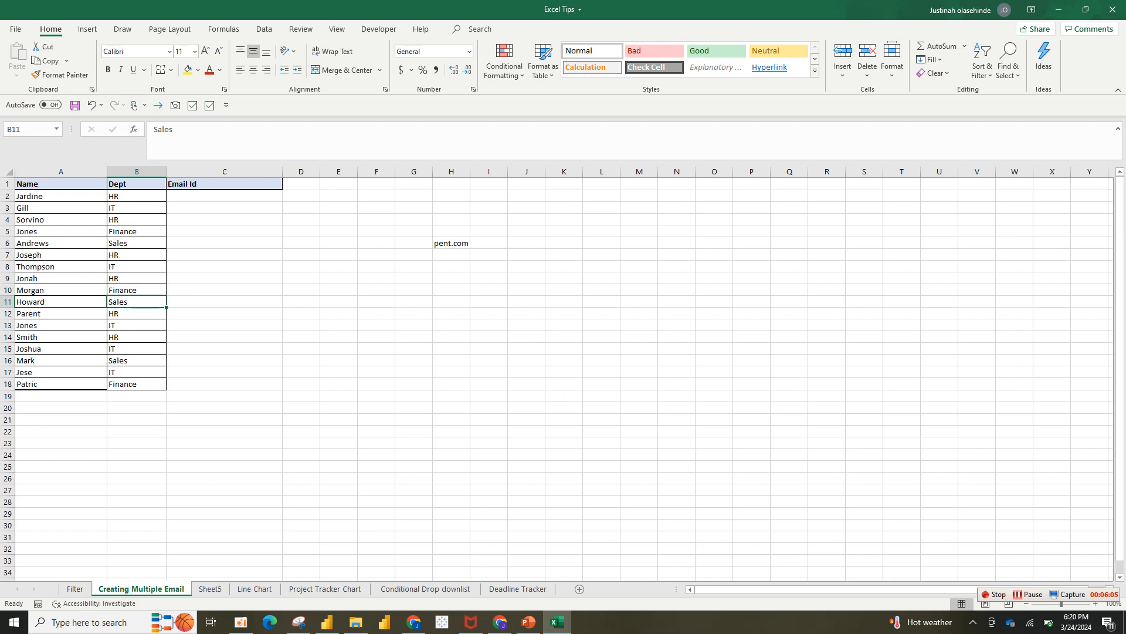
{"action": "left_click", "coordinate": [61, 196]}
{"action": "left_click", "coordinate": [224, 196]}
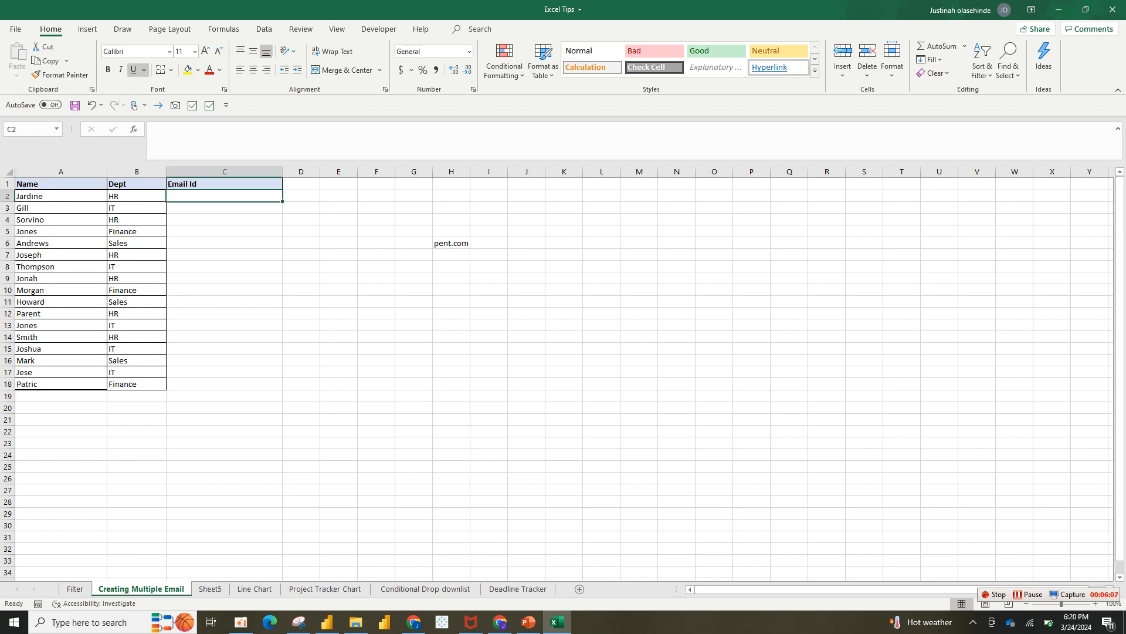
{"action": "type", "text": "jar"}
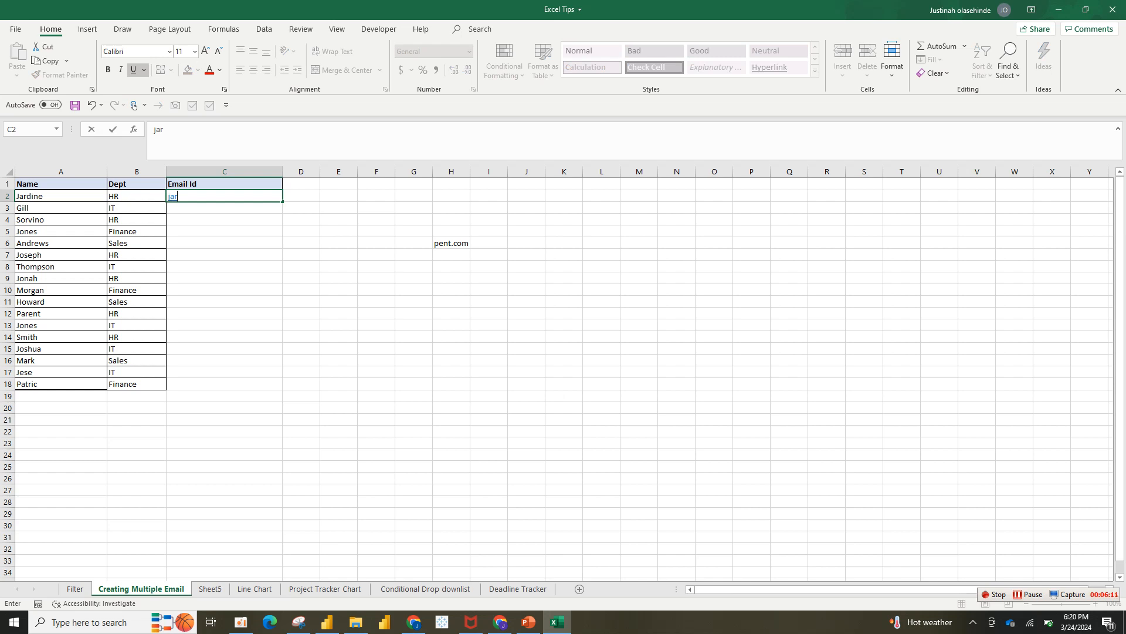
{"action": "key", "text": "BackSpace"}
{"action": "key", "text": "BackSpace"}
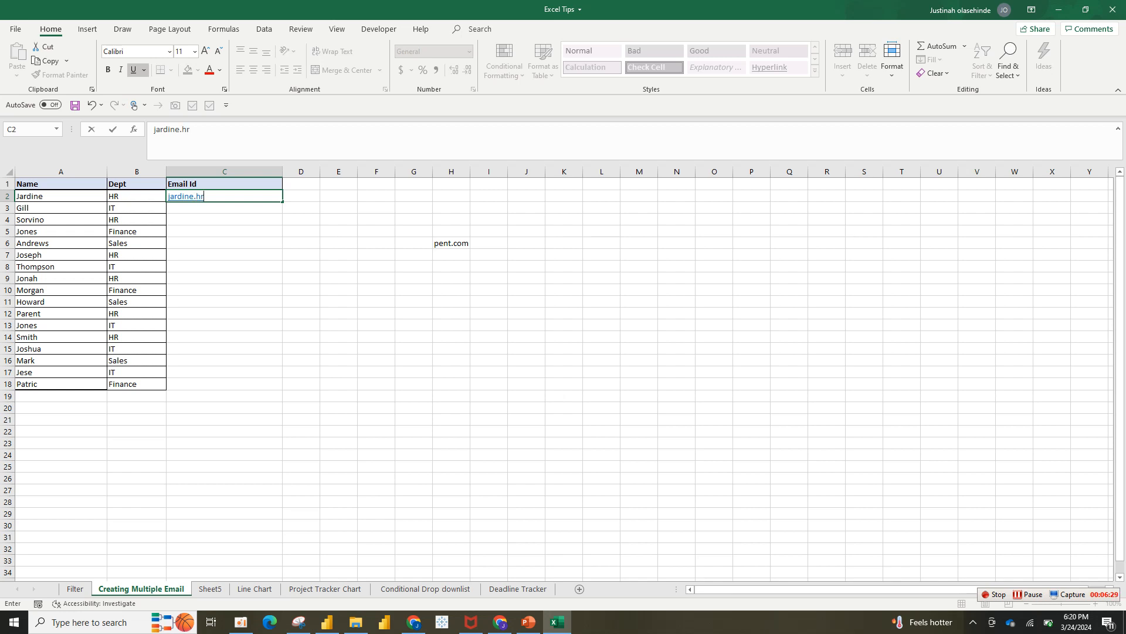
{"action": "key", "text": "Return"}
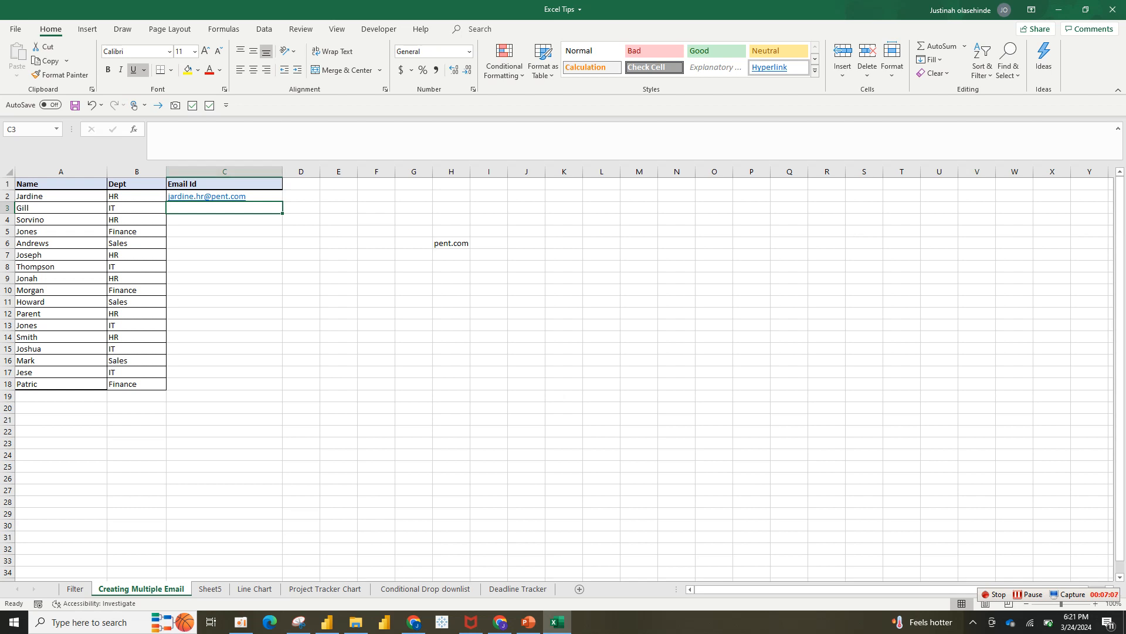
{"action": "left_click", "coordinate": [224, 196]}
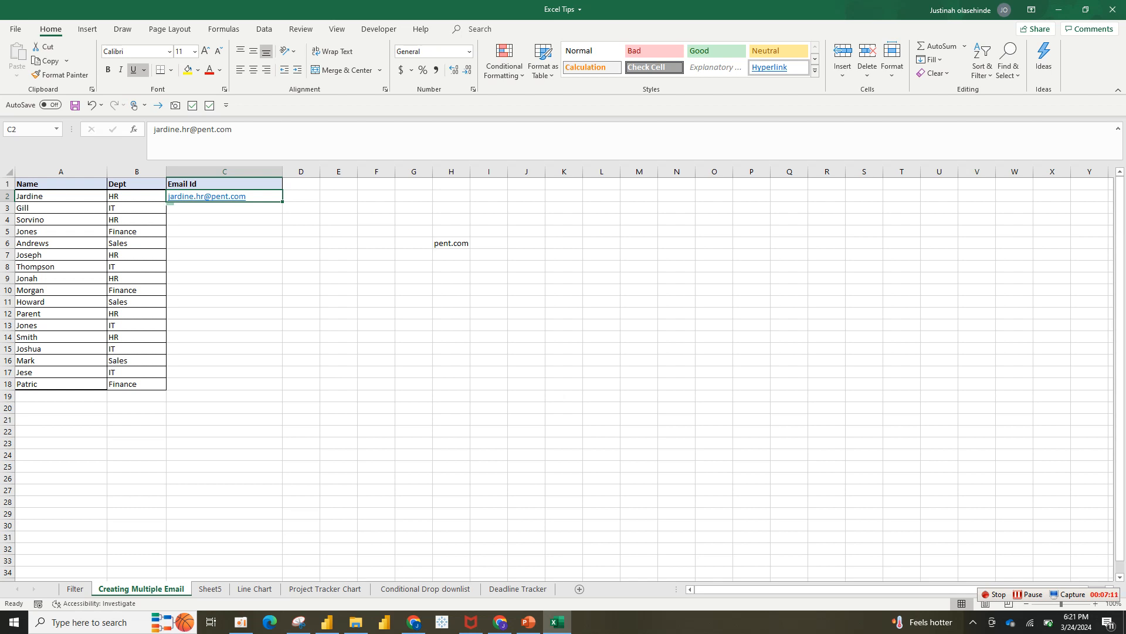
Flash Fill the remaining email addresses into C3:C18 with Ctrl+E and adjust column C's width
{"action": "left_click", "coordinate": [224, 208]}
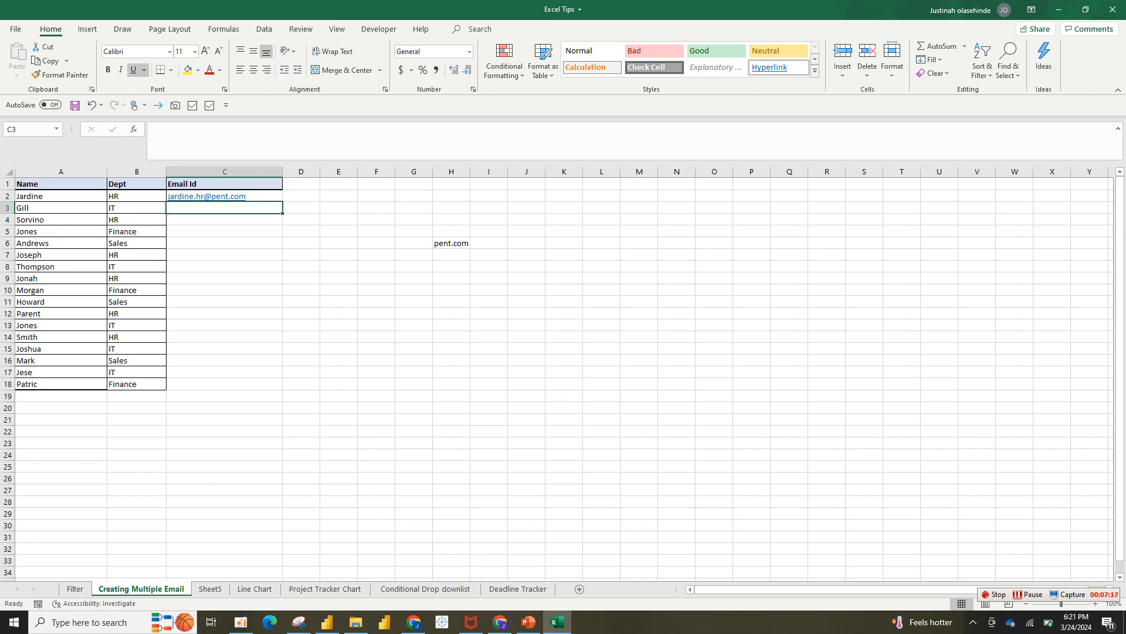
{"action": "key", "text": "ctrl+e"}
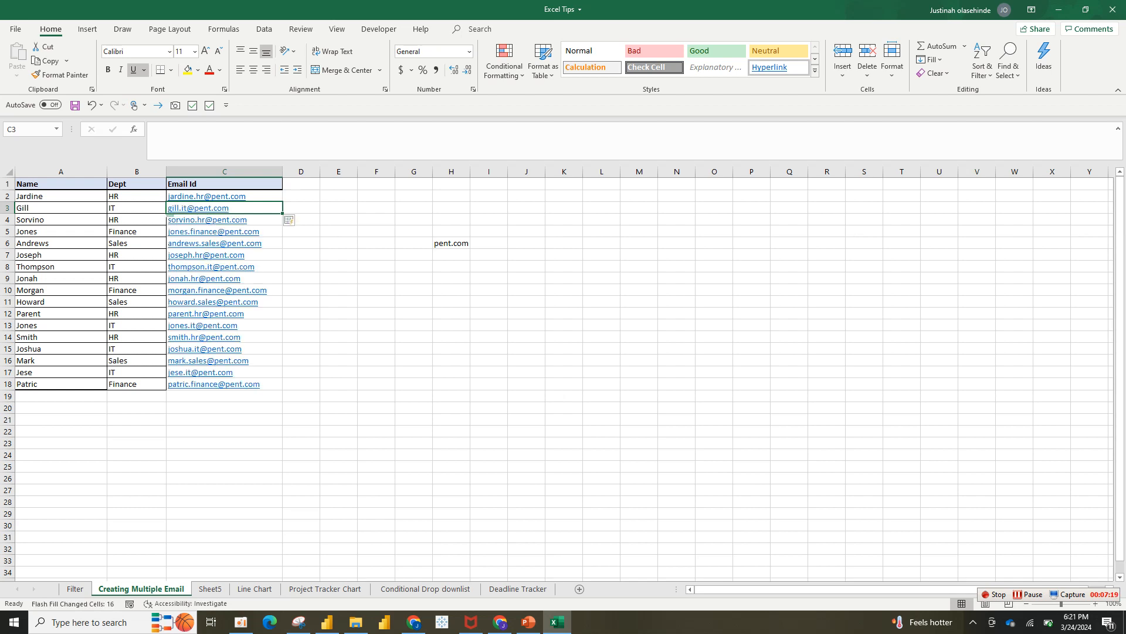
{"action": "left_click", "coordinate": [376, 301]}
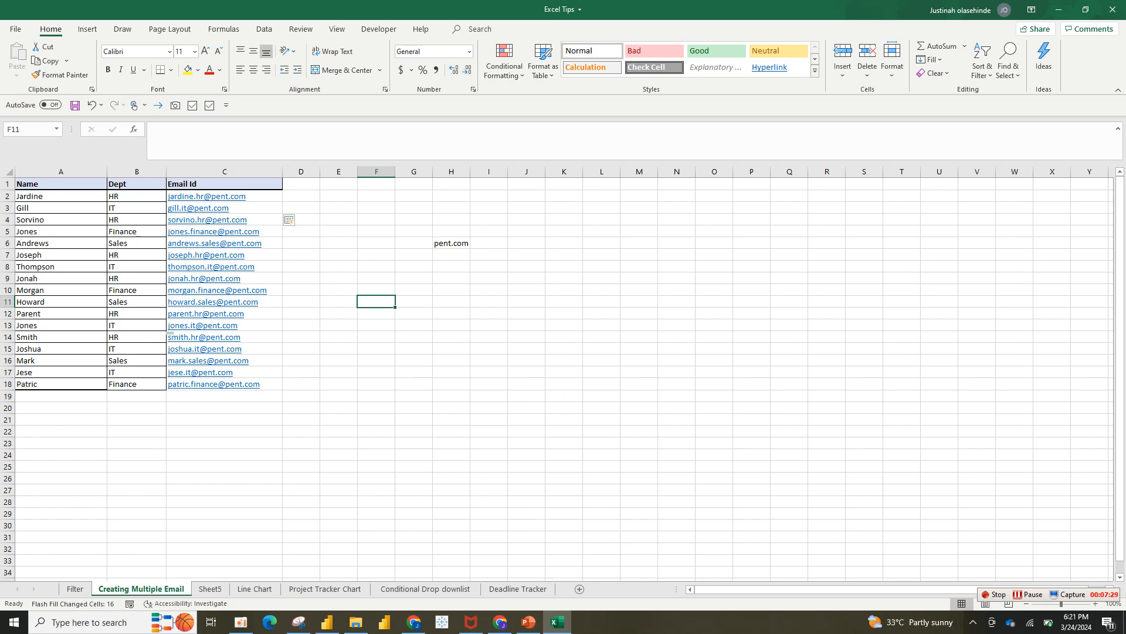
{"action": "left_click_drag", "start_coordinate": [283, 172], "coordinate": [318, 171]}
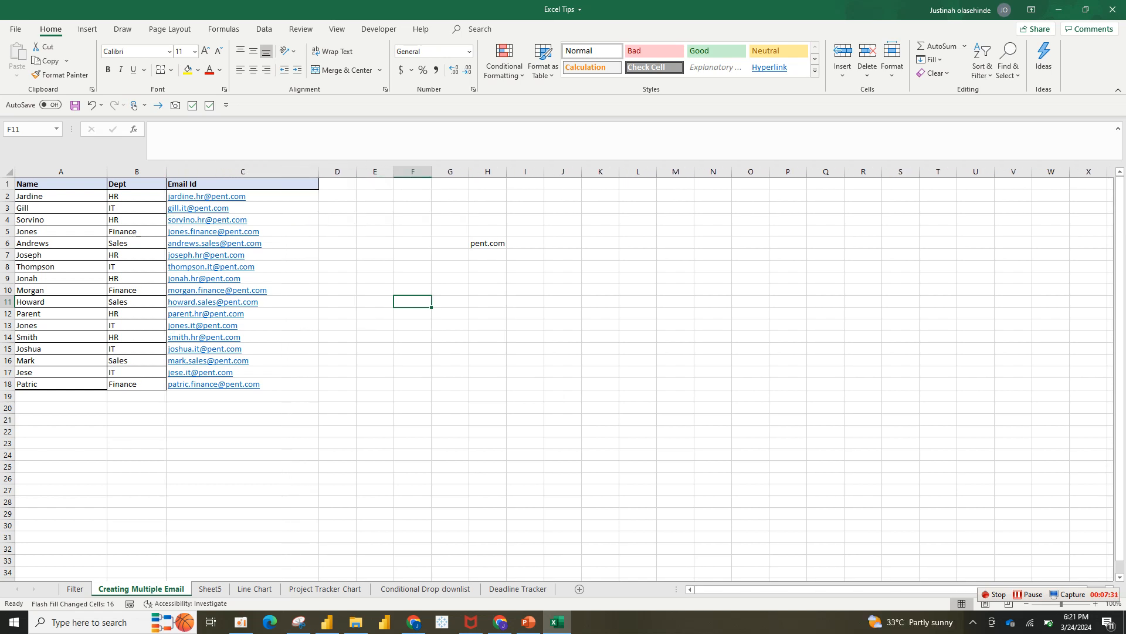
{"action": "left_click", "coordinate": [137, 232]}
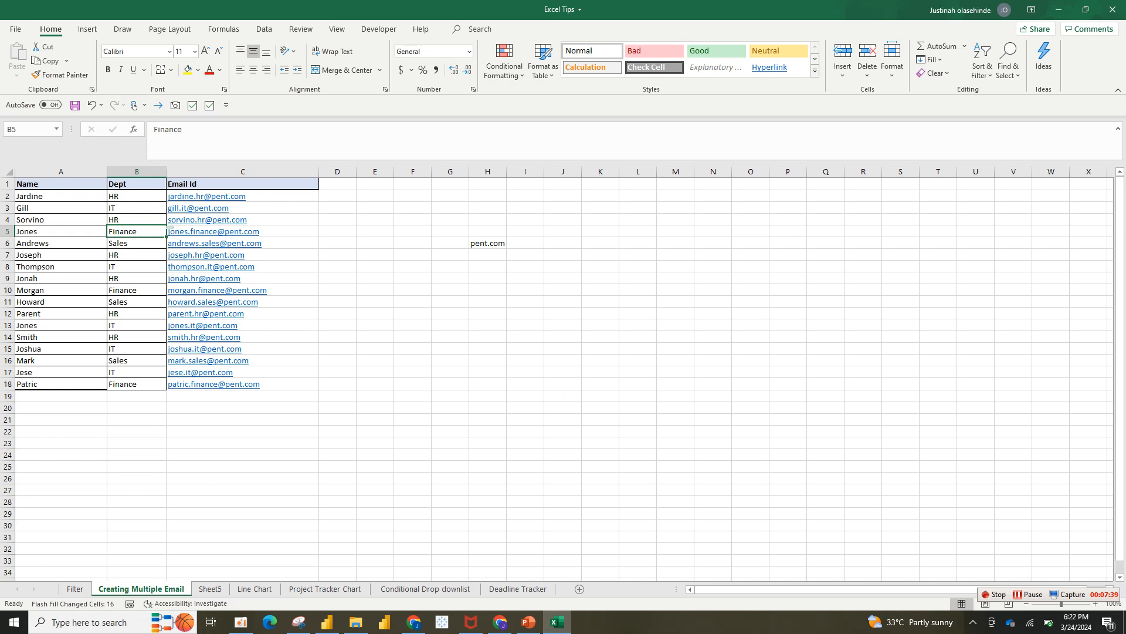
{"action": "left_click_drag", "start_coordinate": [319, 172], "coordinate": [288, 172]}
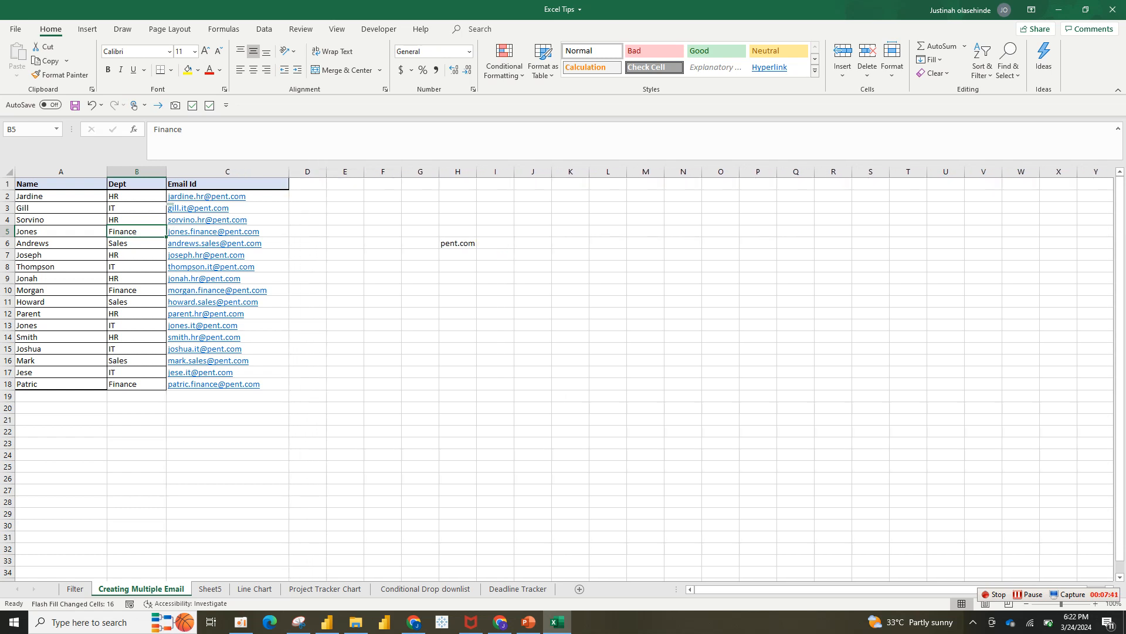
{"action": "left_click", "coordinate": [246, 196]}
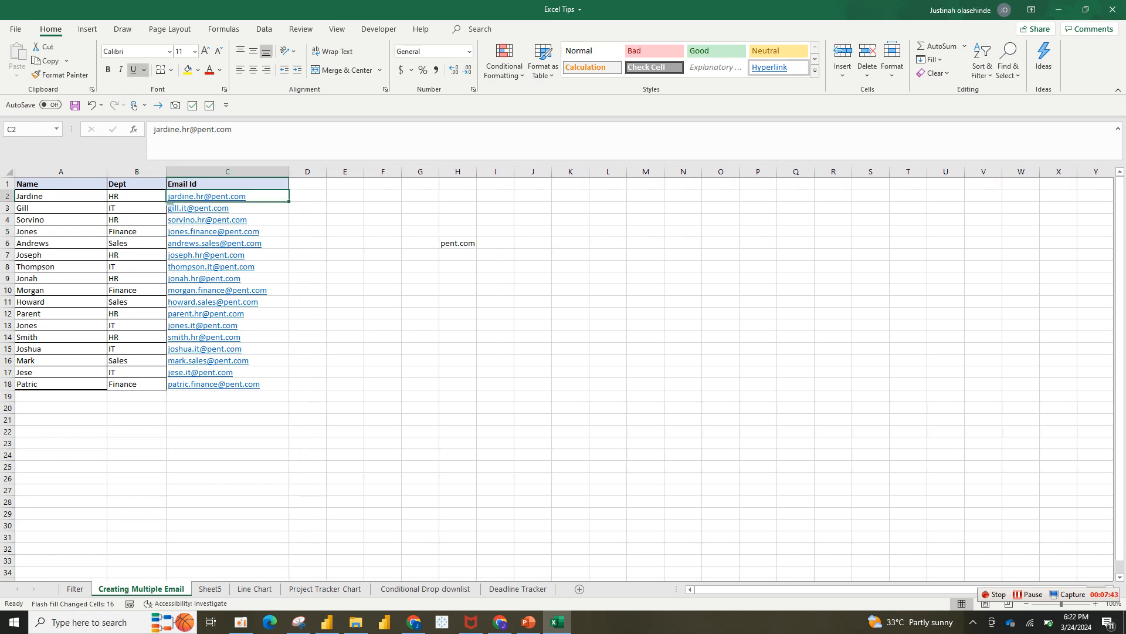
{"action": "left_click", "coordinate": [228, 208]}
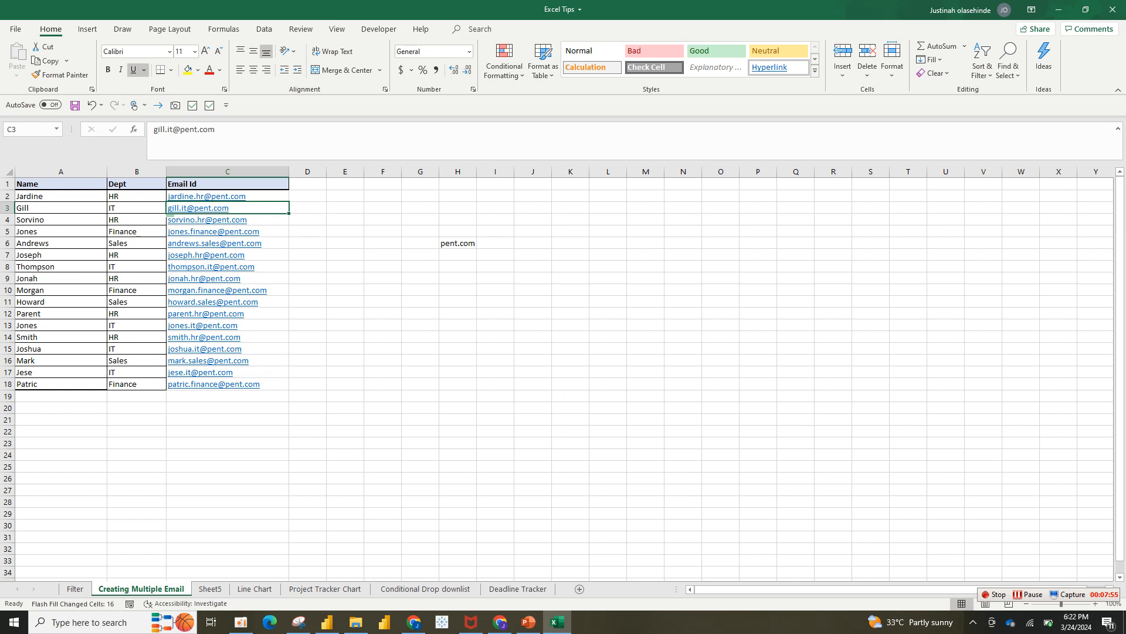
{"action": "key", "text": "ctrl+Page_Down"}
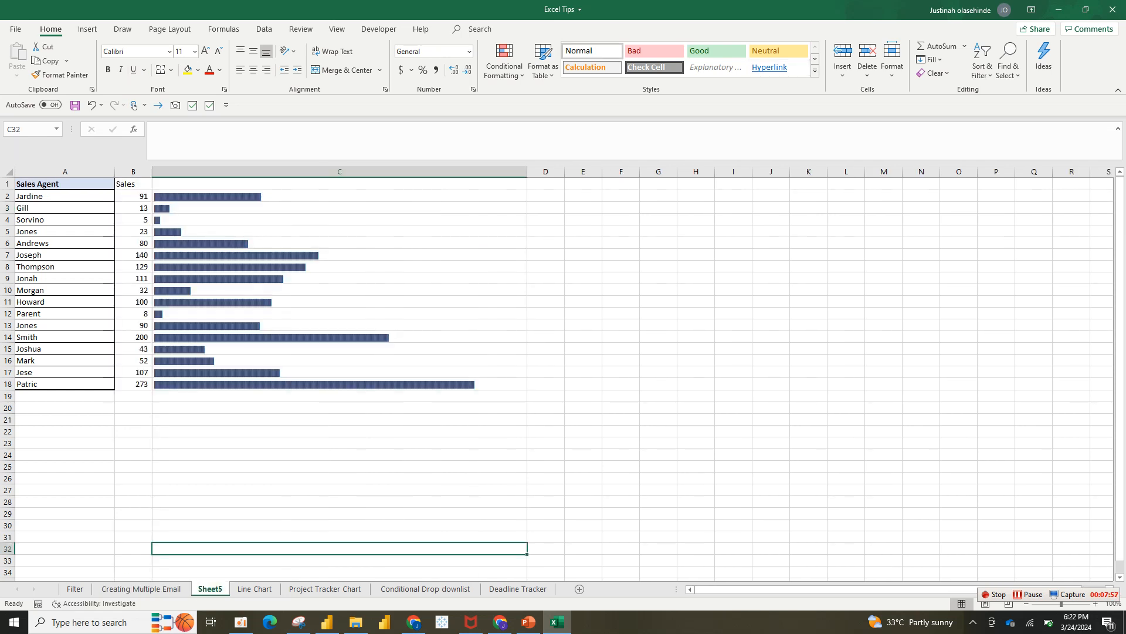
Clear the in-cell bars from C2:C18 on Sheet5
{"action": "key", "text": "alt+h"}
{"action": "key", "text": "o"}
{"action": "key", "text": "r"}
{"action": "left_click_drag", "start_coordinate": [339, 196], "coordinate": [339, 385]}
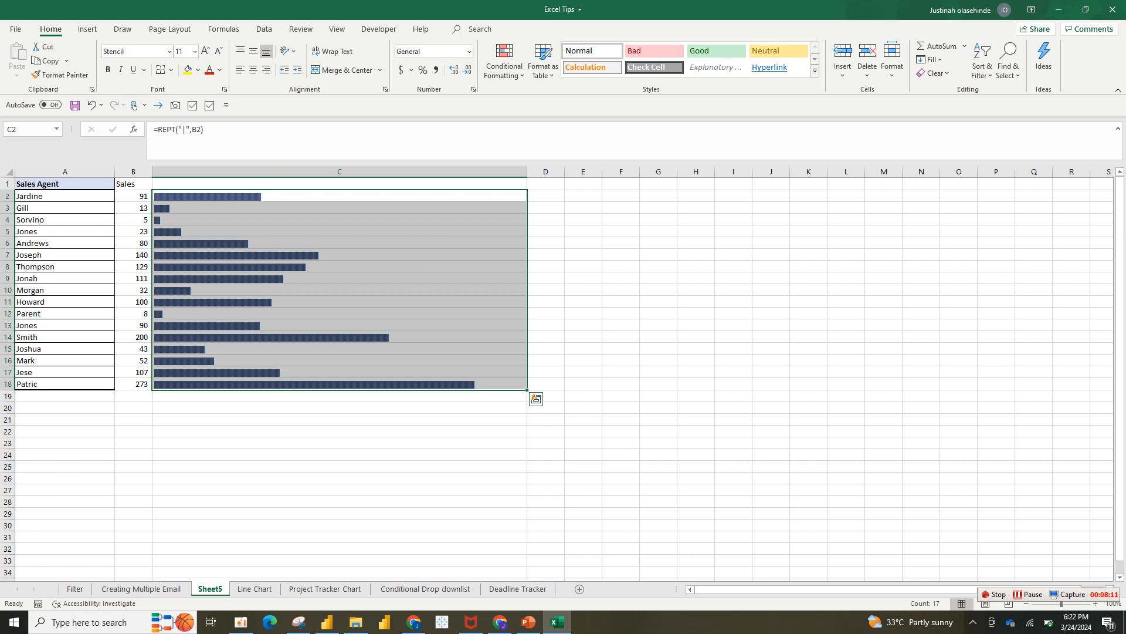
{"action": "key", "text": "Delete"}
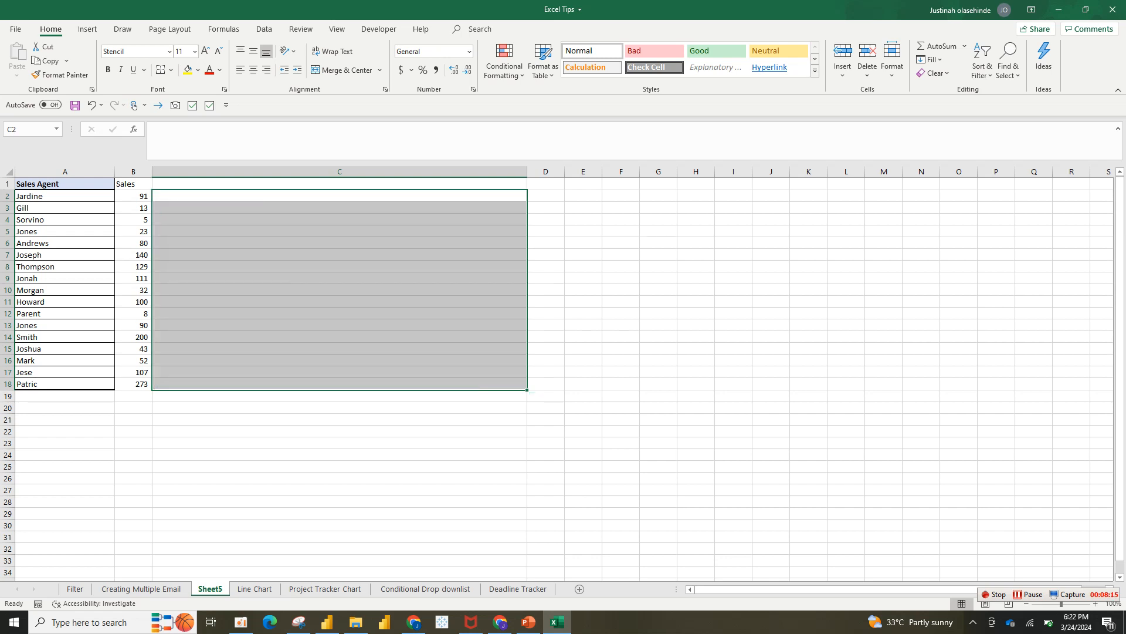
{"action": "left_click", "coordinate": [339, 207]}
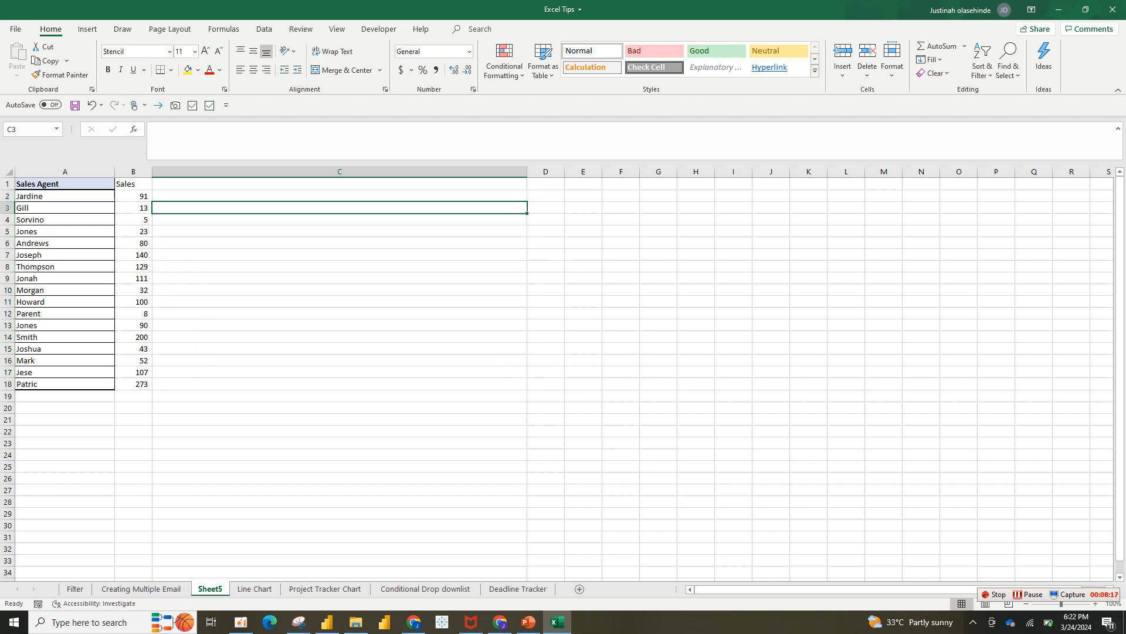
{"action": "left_click", "coordinate": [339, 266]}
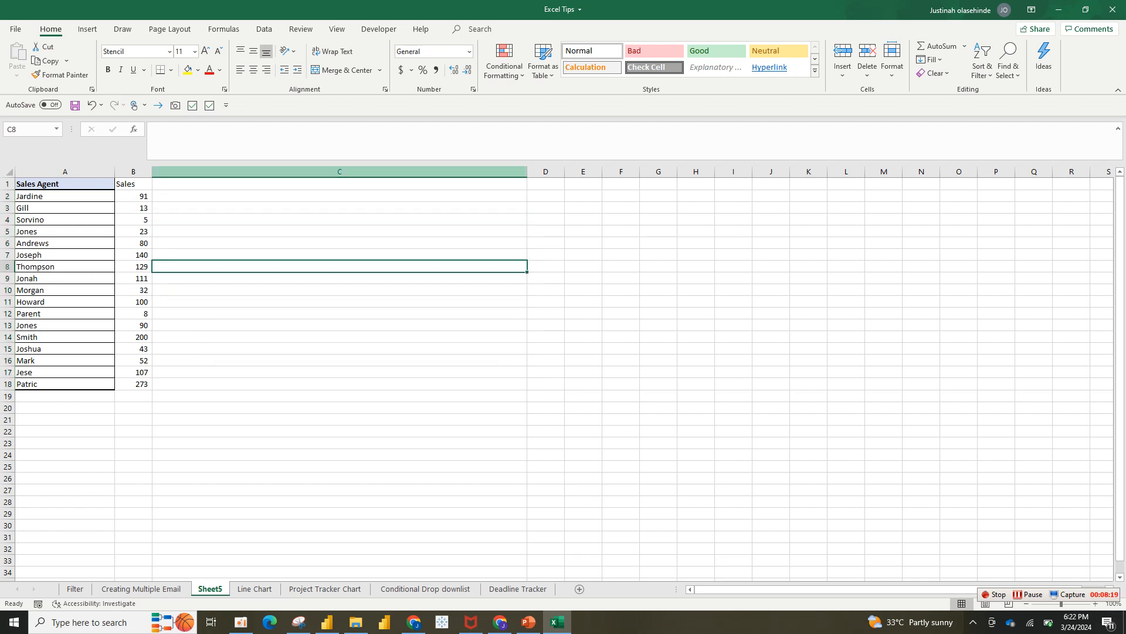
Delete the wide empty column C and select cell C2
{"action": "left_click", "coordinate": [339, 171]}
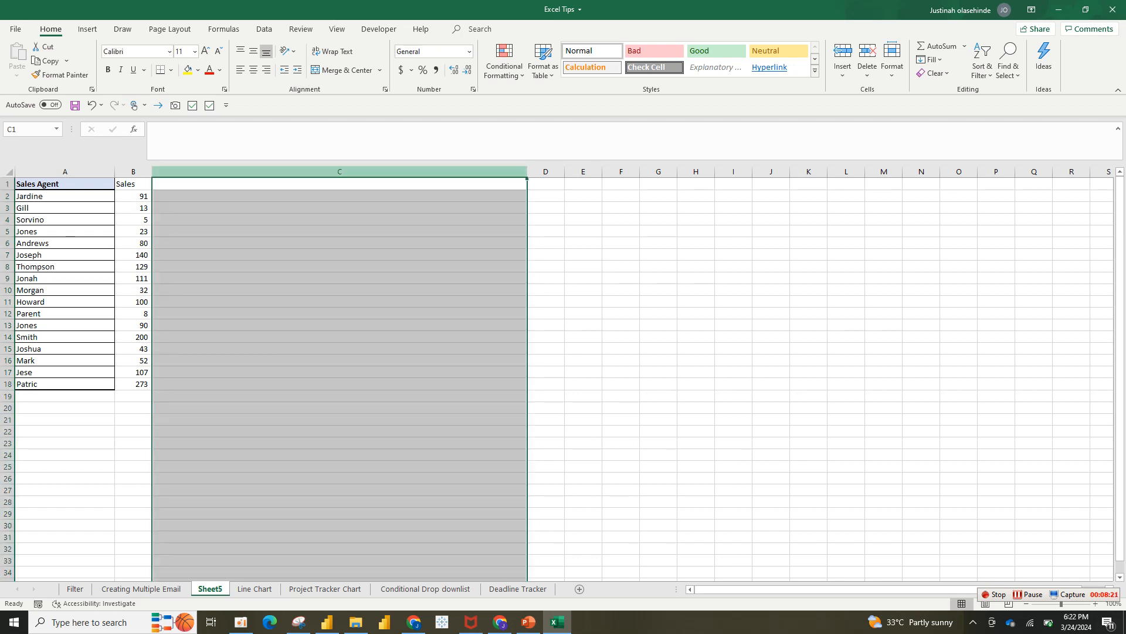
{"action": "right_click", "coordinate": [455, 172]}
{"action": "left_click", "coordinate": [487, 283]}
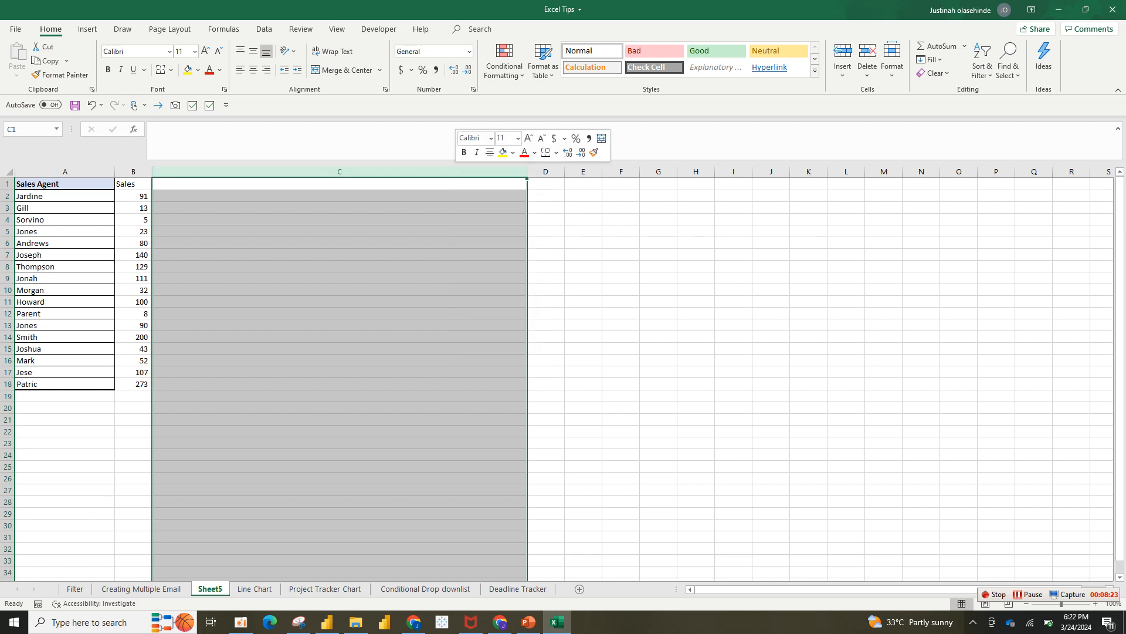
{"action": "left_click", "coordinate": [208, 208]}
{"action": "left_click", "coordinate": [171, 196]}
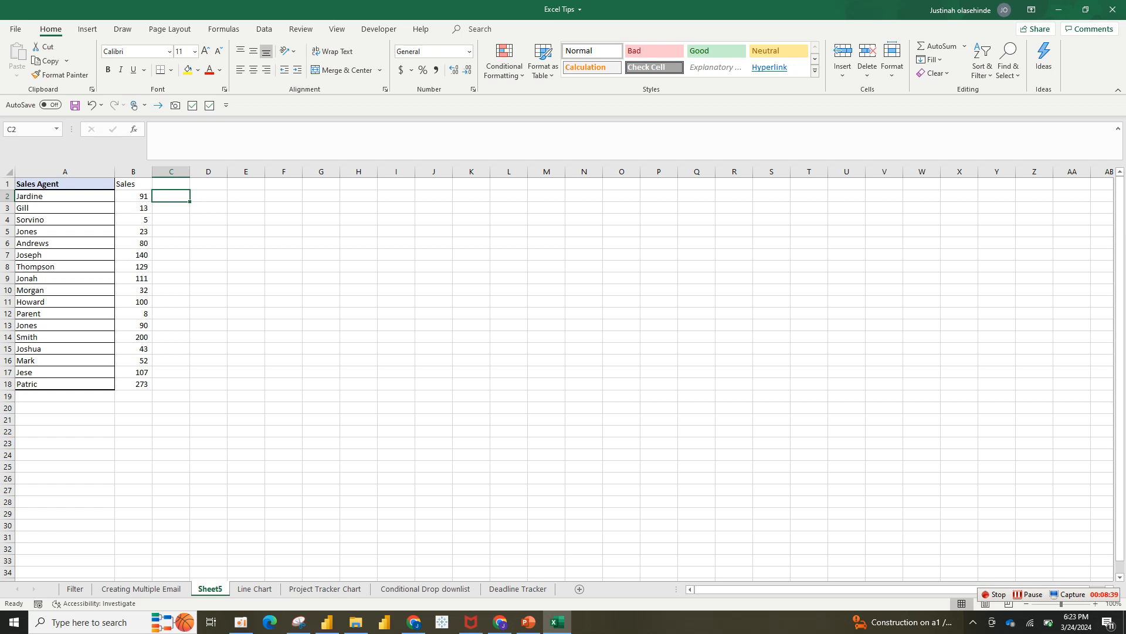
Type the formula =REPT("|",B2) into C2 so it draws a bar from Jardine's Sales value
{"action": "type", "text": "=rept"}
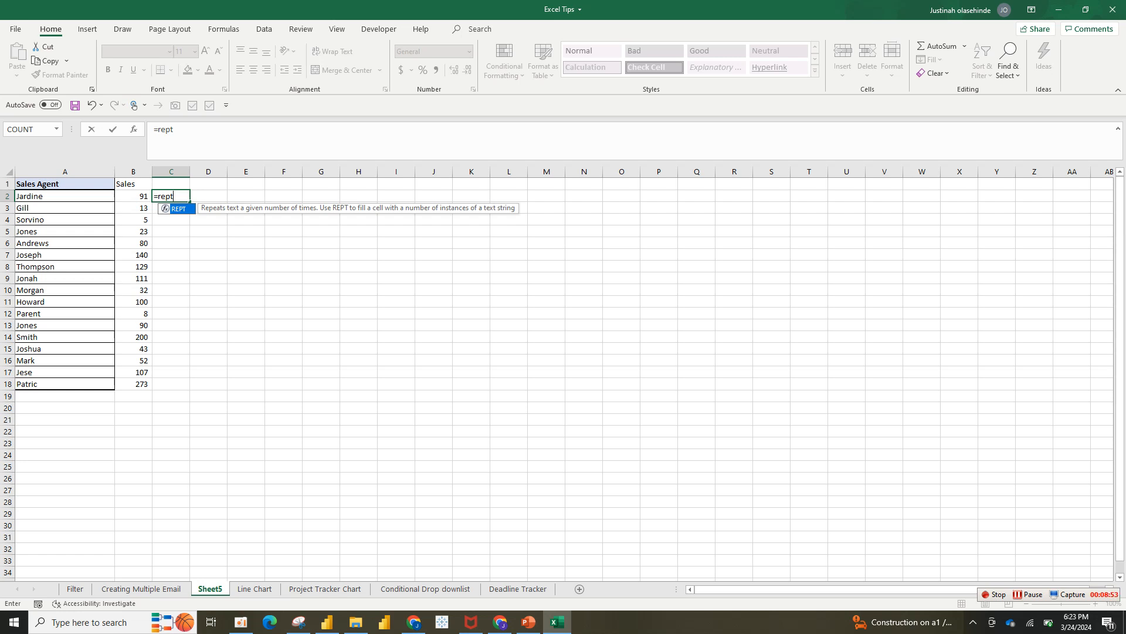
{"action": "key", "text": "Tab"}
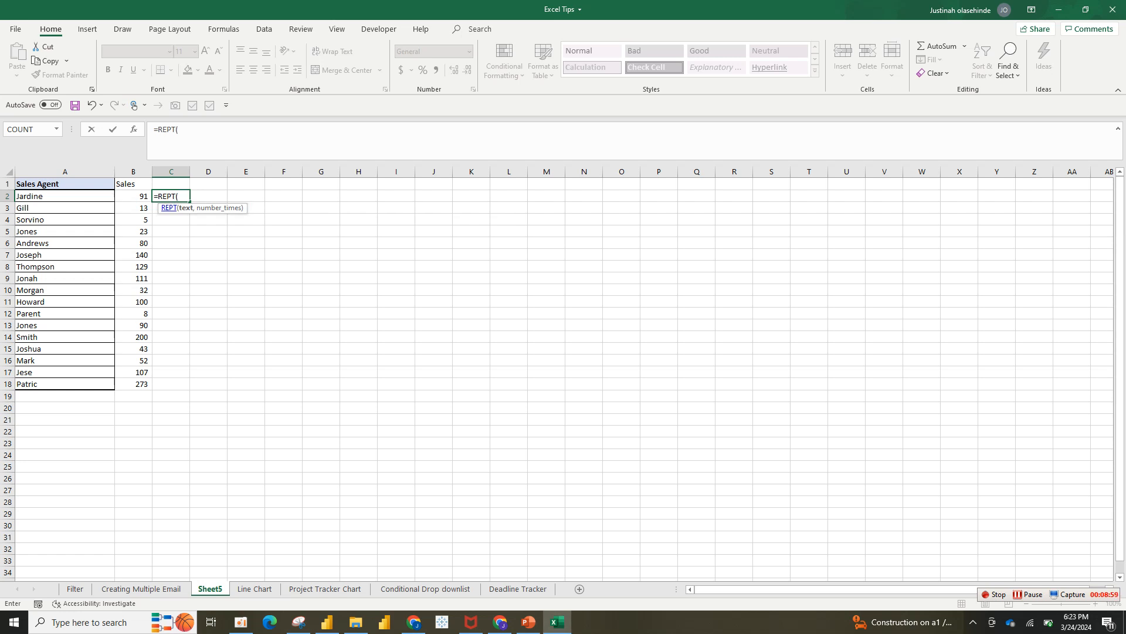
{"action": "type", "text": "\""}
{"action": "type", "text": "\\"}
{"action": "key", "text": "BackSpace"}
{"action": "type", "text": "|\""}
{"action": "type", "text": ","}
{"action": "key", "text": "Left"}
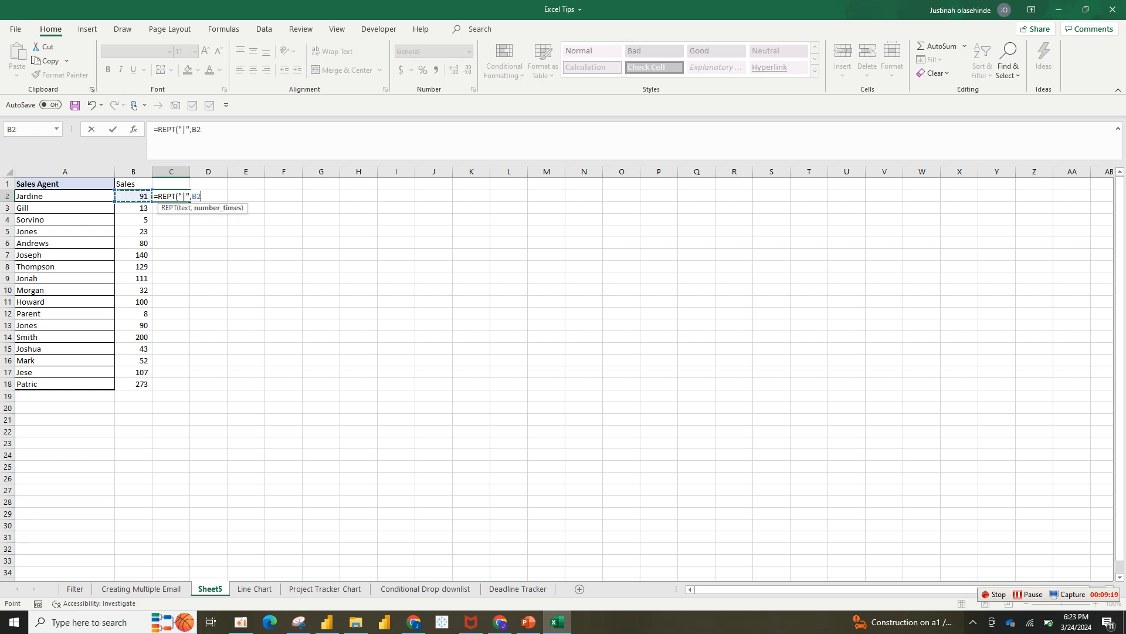
{"action": "type", "text": ")"}
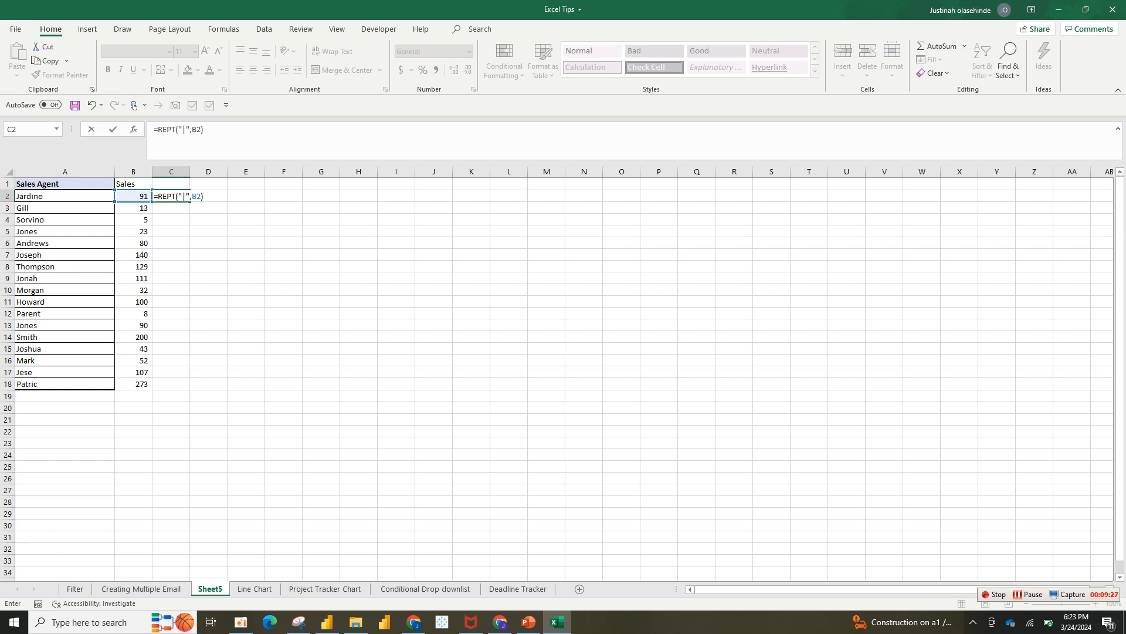
Commit the REPT formula, auto-fit column C, and fill the bars down to C18
{"action": "key", "text": "Return"}
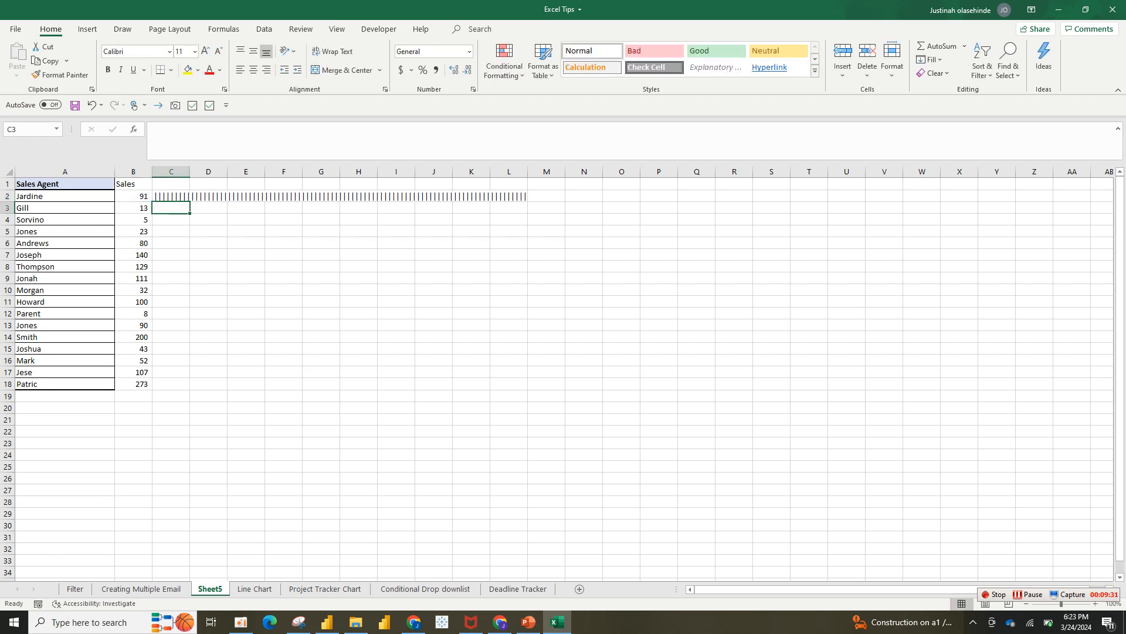
{"action": "double_click", "coordinate": [190, 172]}
{"action": "left_click", "coordinate": [235, 196]}
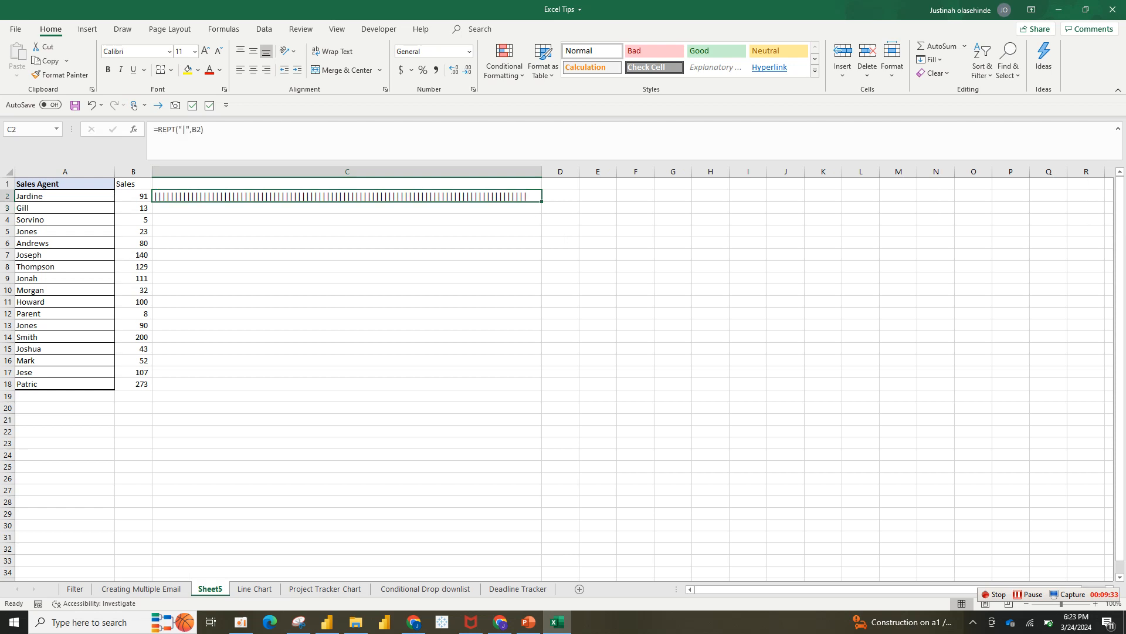
{"action": "double_click", "coordinate": [542, 201]}
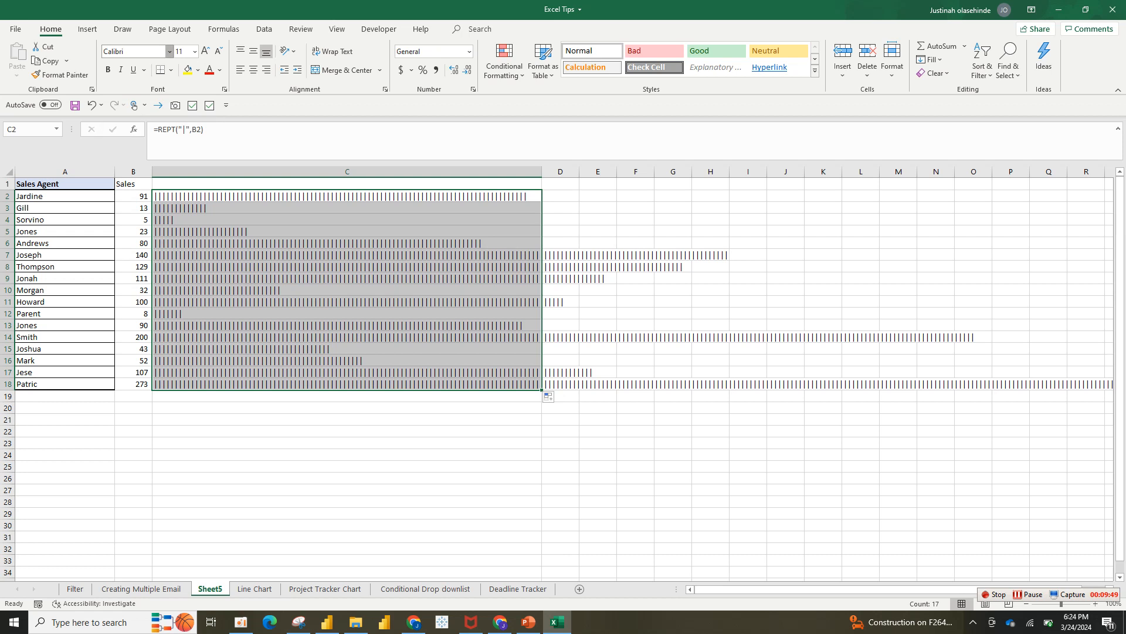
{"action": "left_click", "coordinate": [170, 51]}
Make the C2:C18 bars dark navy in Stencil font, then narrow column C
{"action": "type", "text": "Stencil"}
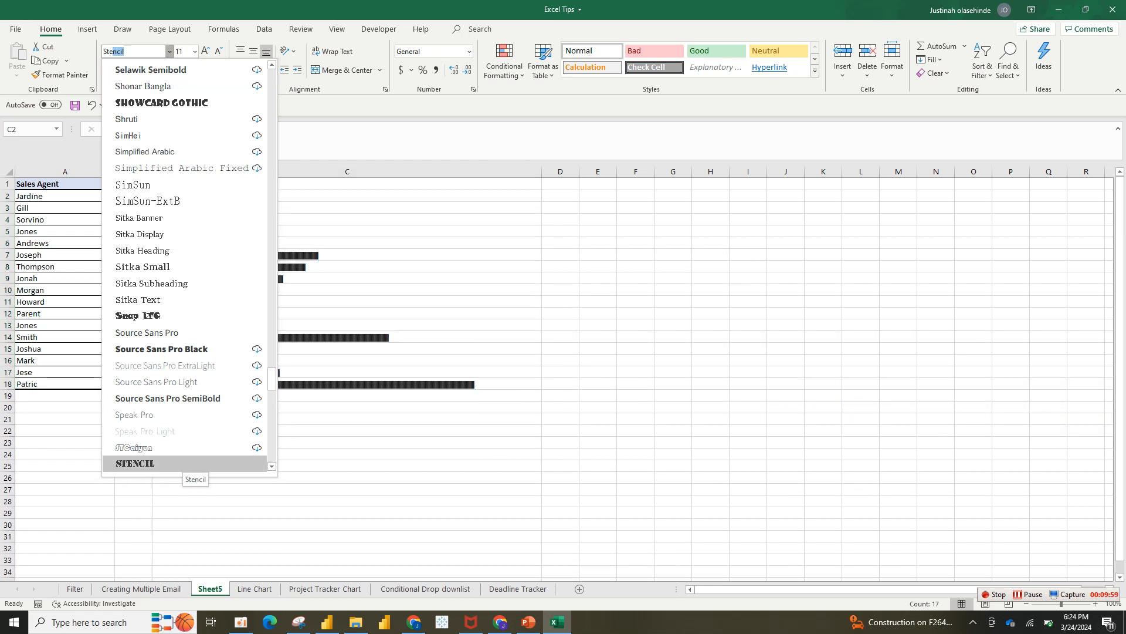
{"action": "left_click", "coordinate": [179, 464]}
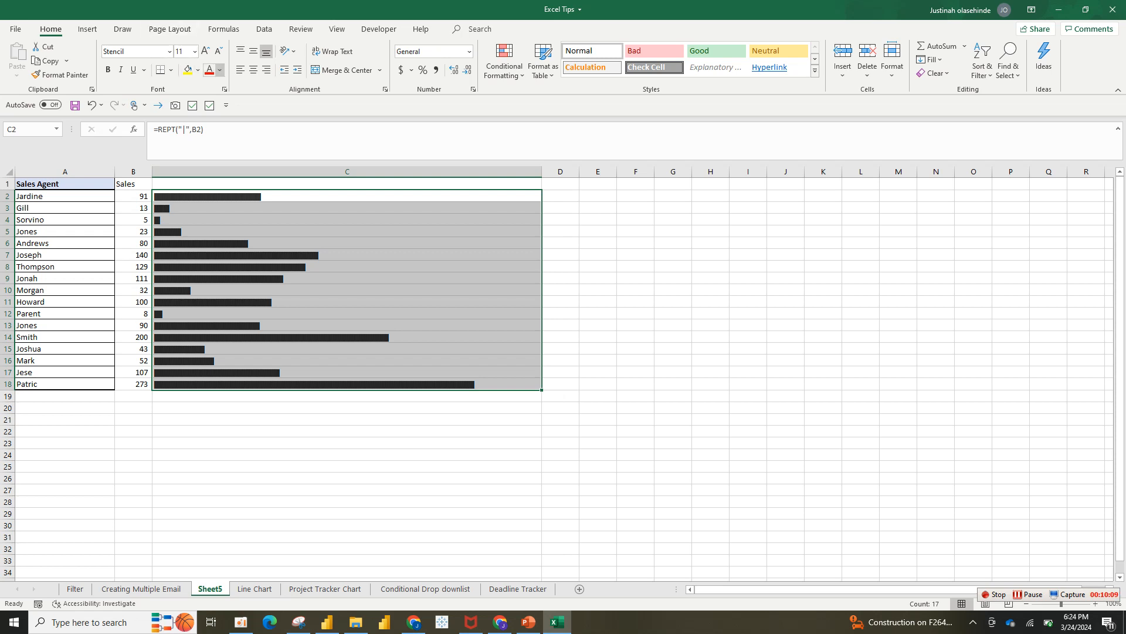
{"action": "left_click", "coordinate": [220, 70]}
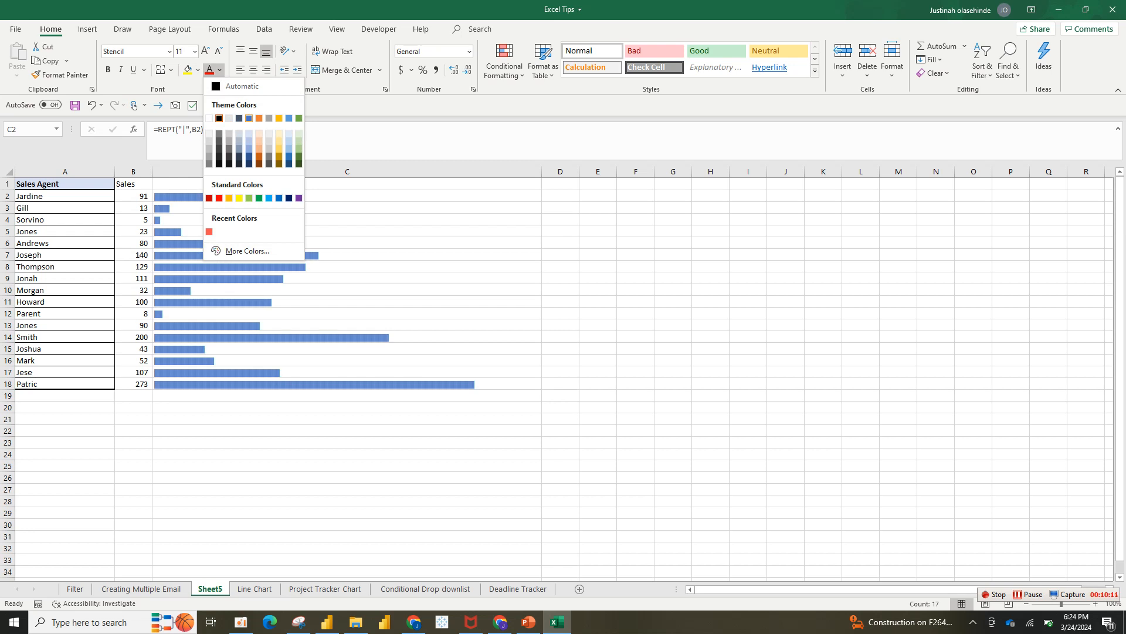
{"action": "left_click", "coordinate": [250, 118]}
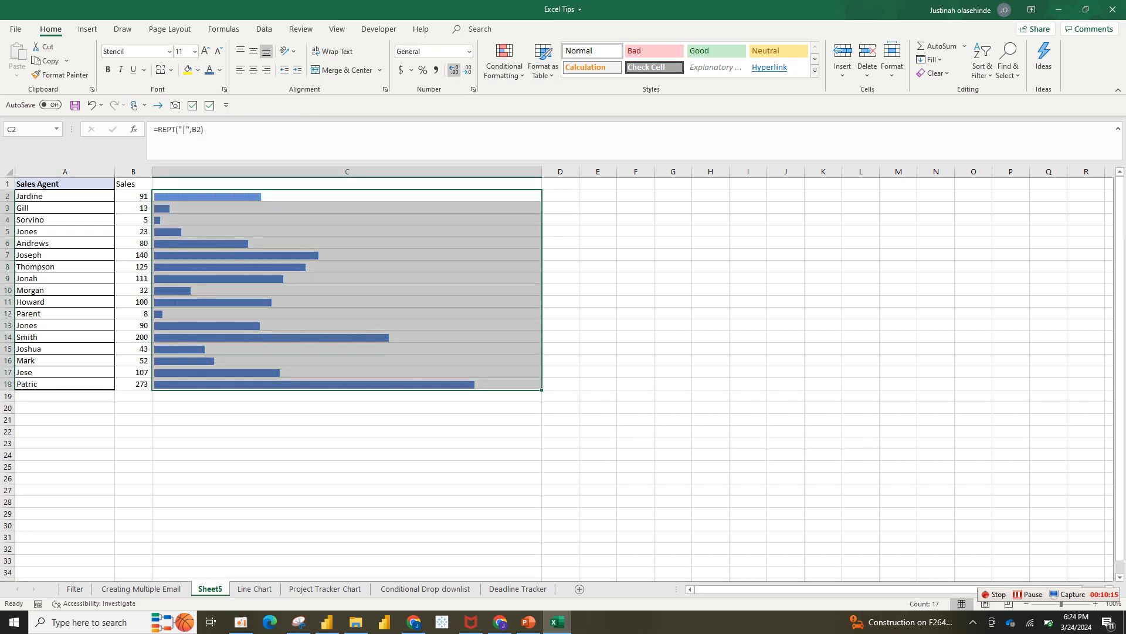
{"action": "left_click", "coordinate": [220, 70]}
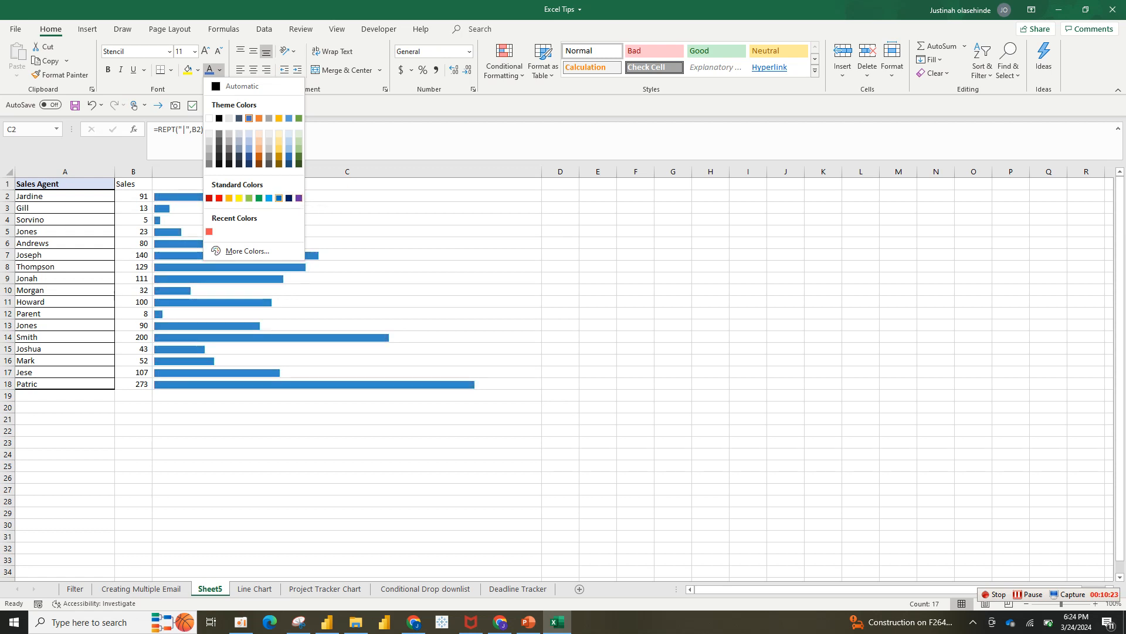
{"action": "left_click", "coordinate": [249, 164]}
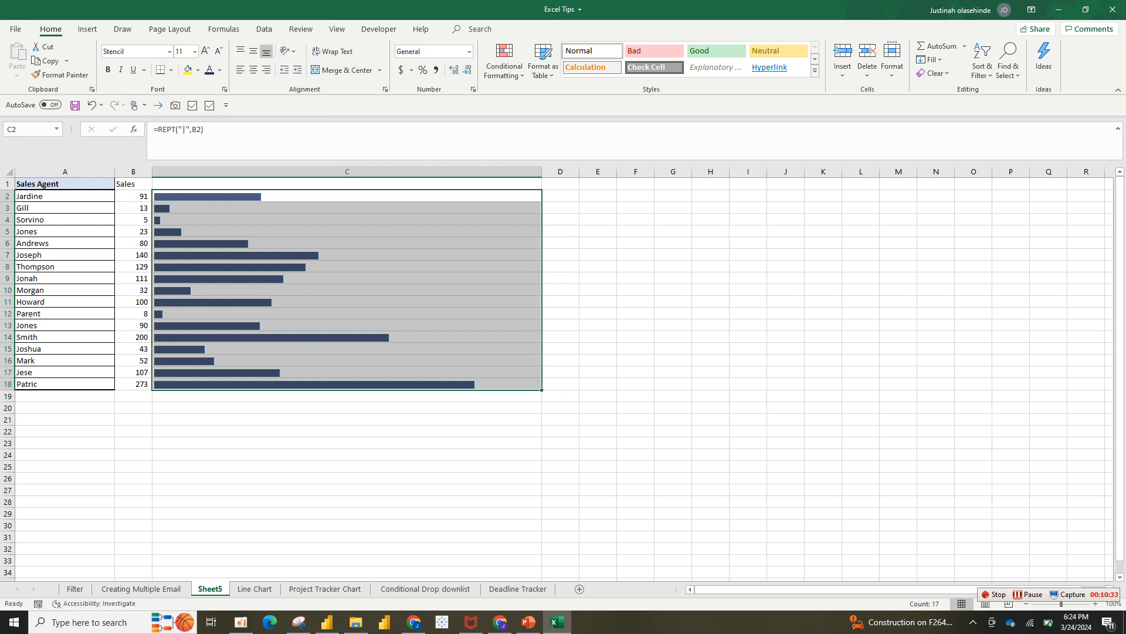
{"action": "left_click", "coordinate": [346, 184]}
{"action": "left_click_drag", "start_coordinate": [542, 171], "coordinate": [433, 171]}
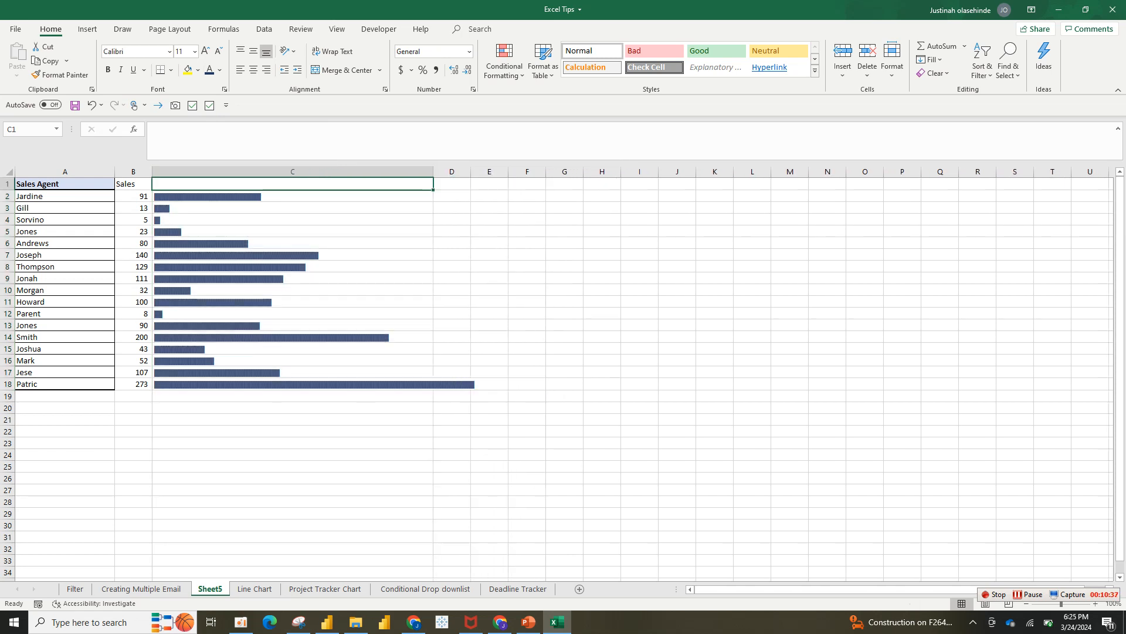
Look through the Creating Multiple Email and Filter sheets, then return to Sheet5
{"action": "left_click", "coordinate": [141, 588]}
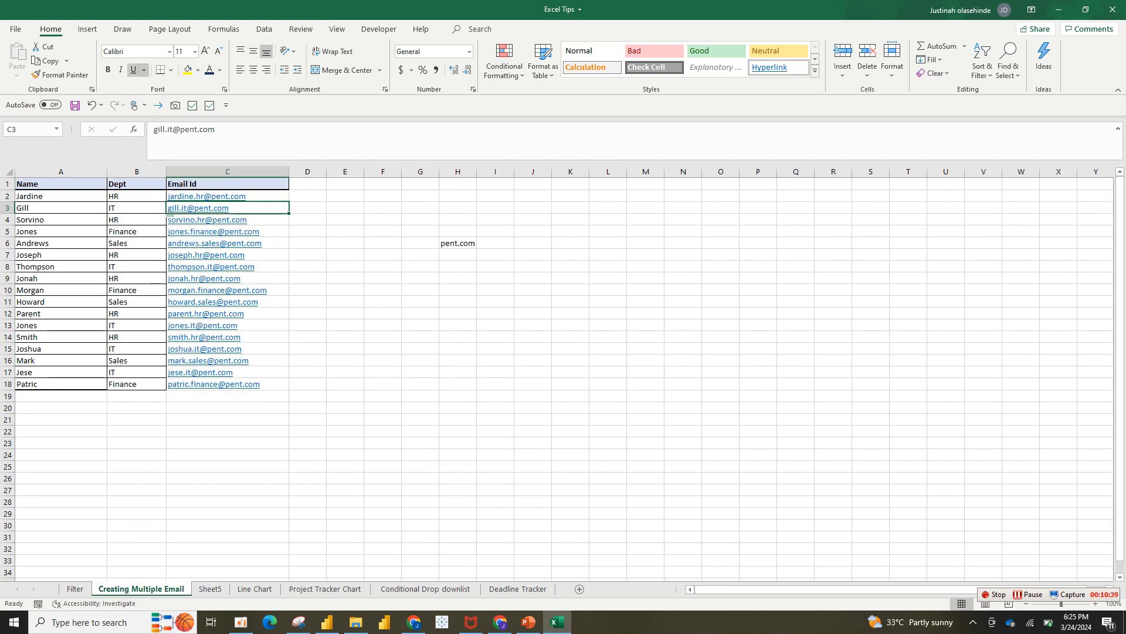
{"action": "left_click", "coordinate": [75, 588]}
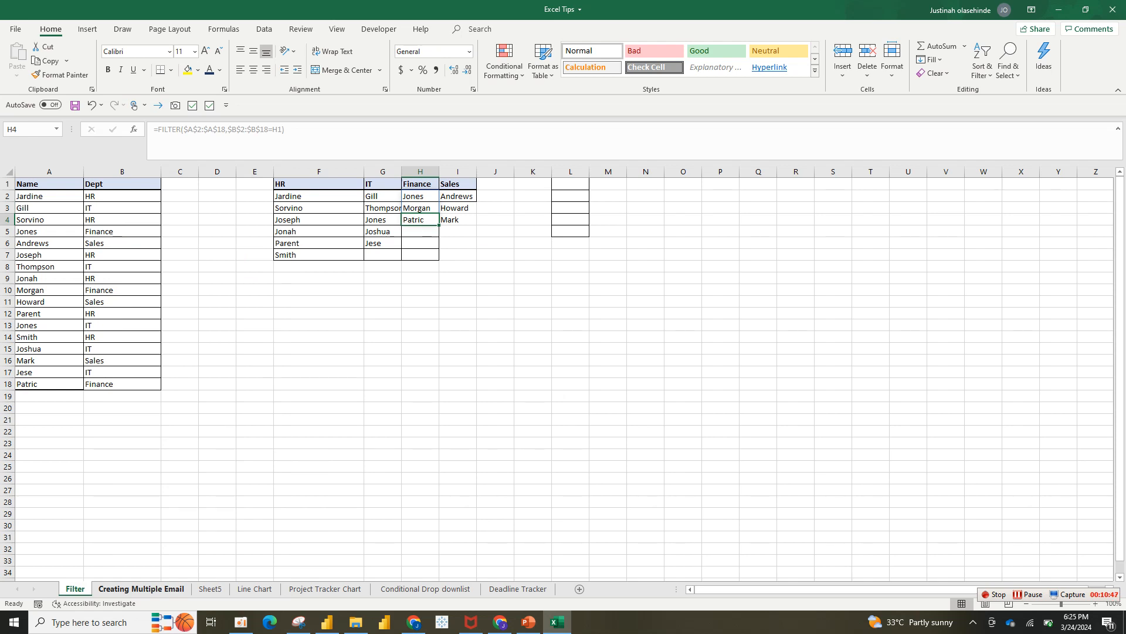
{"action": "left_click", "coordinate": [141, 589]}
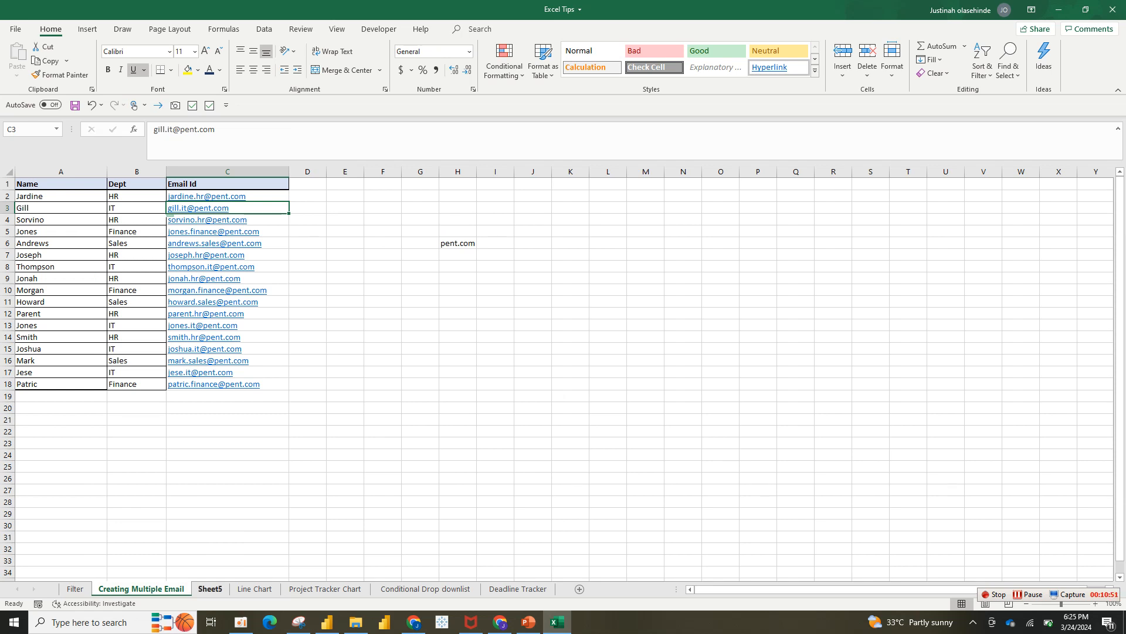
{"action": "left_click", "coordinate": [210, 588]}
Narrow column C further so the Smith and Patric bars spill into neighbouring columns
{"action": "left_click_drag", "start_coordinate": [293, 197], "coordinate": [293, 384]}
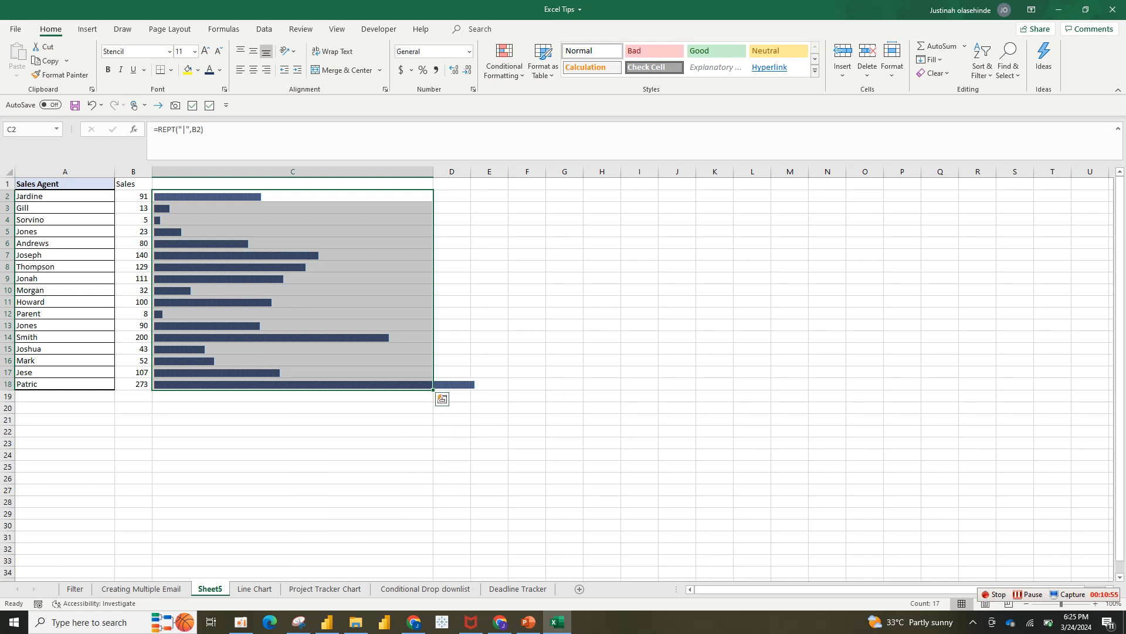
{"action": "left_click", "coordinate": [293, 208]}
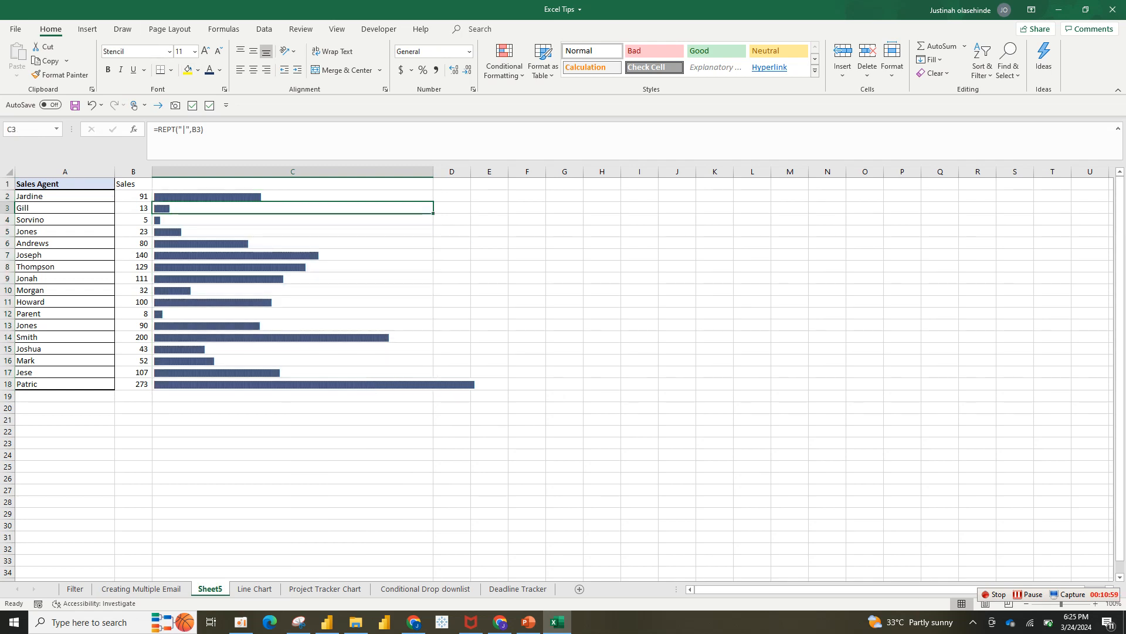
{"action": "left_click_drag", "start_coordinate": [293, 197], "coordinate": [293, 385]}
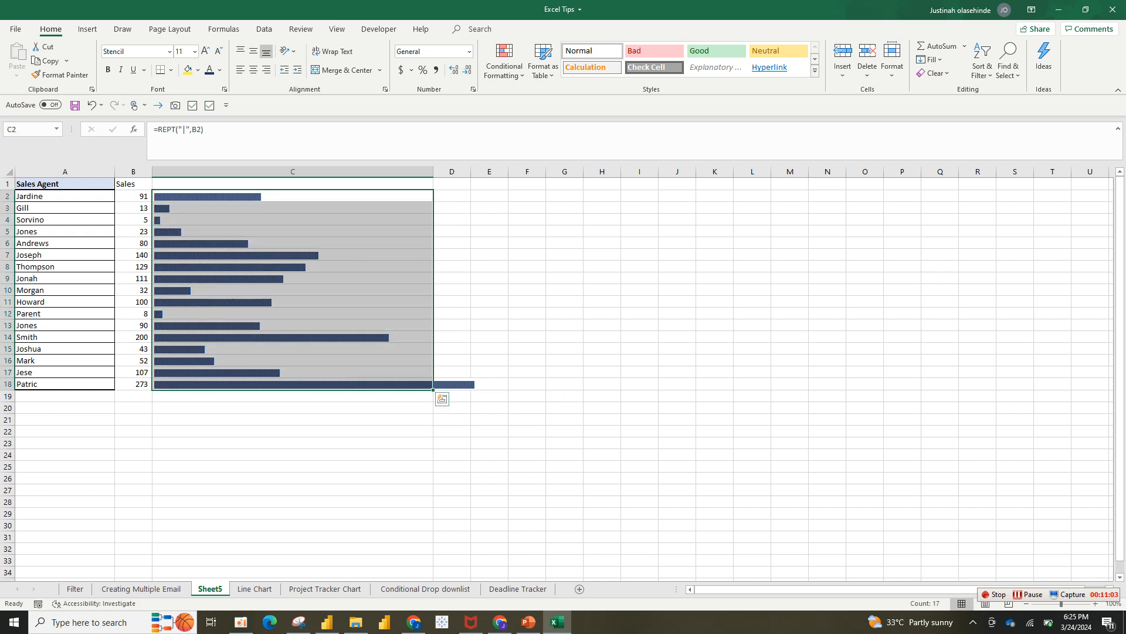
{"action": "left_click_drag", "start_coordinate": [433, 171], "coordinate": [349, 172]}
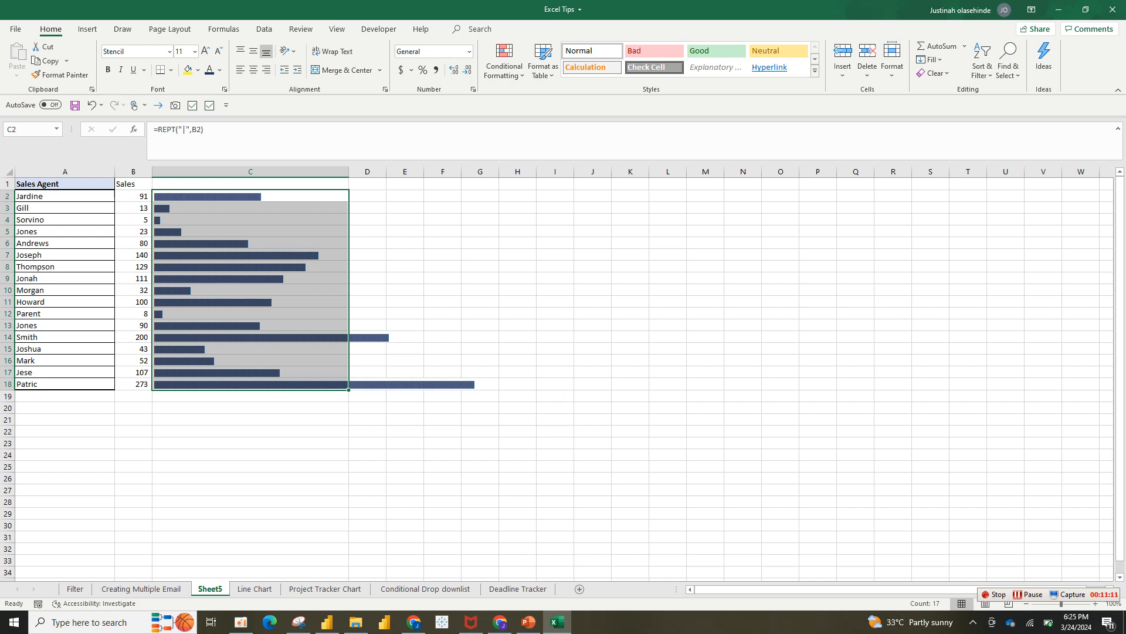